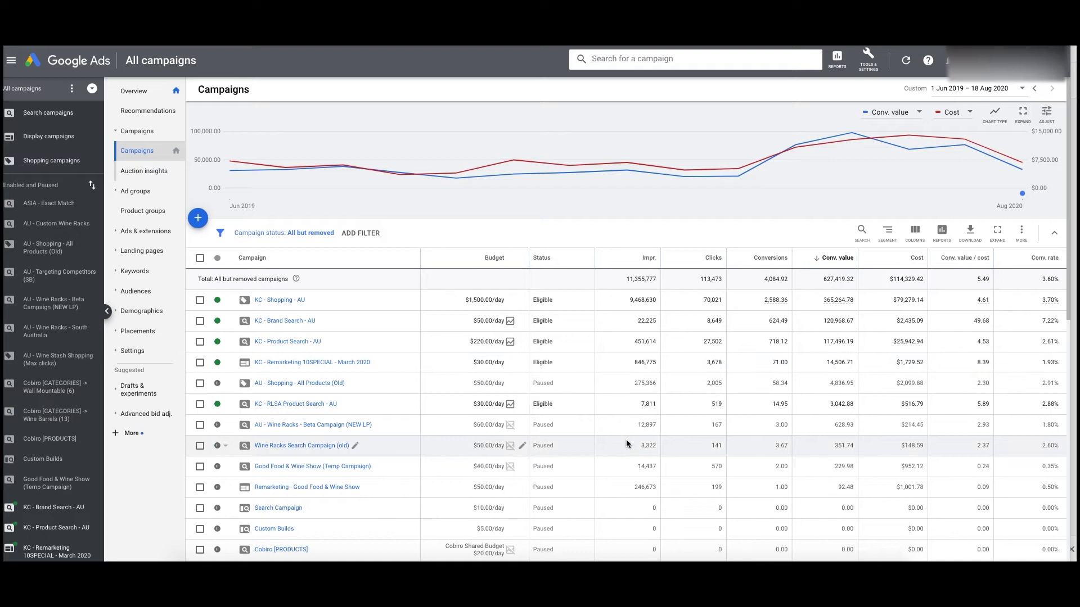
Step: Bring up the linked Google Analytics properties list from Tools & Settings
{"action": "left_click", "coordinate": [869, 56]}
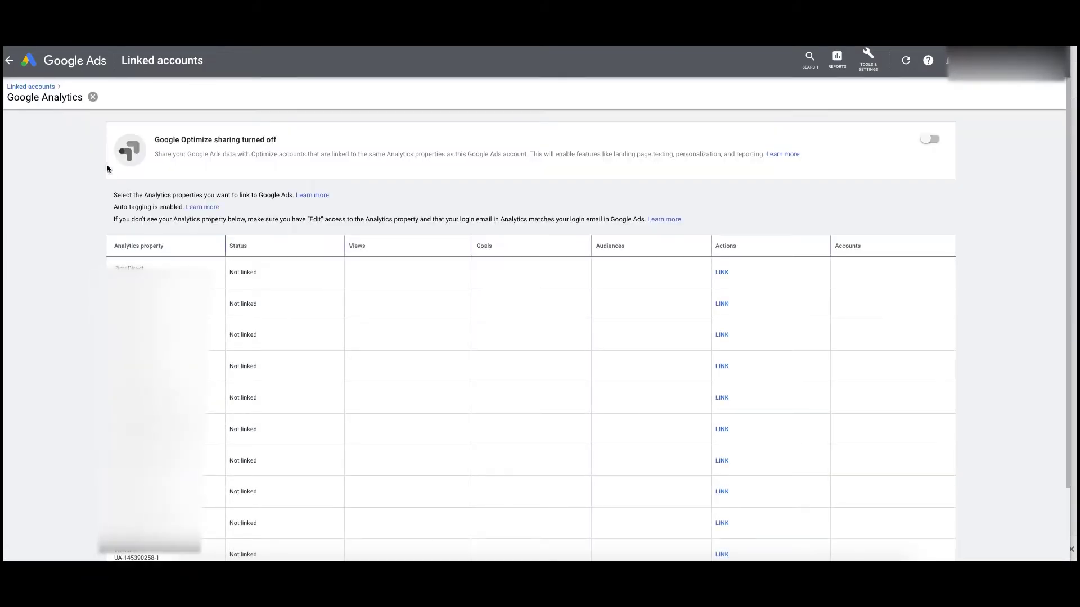
{"action": "left_click_drag", "start_coordinate": [13, 99], "coordinate": [60, 100]}
{"action": "scroll", "coordinate": [56, 193], "scroll_direction": "down", "scroll_amount": 2}
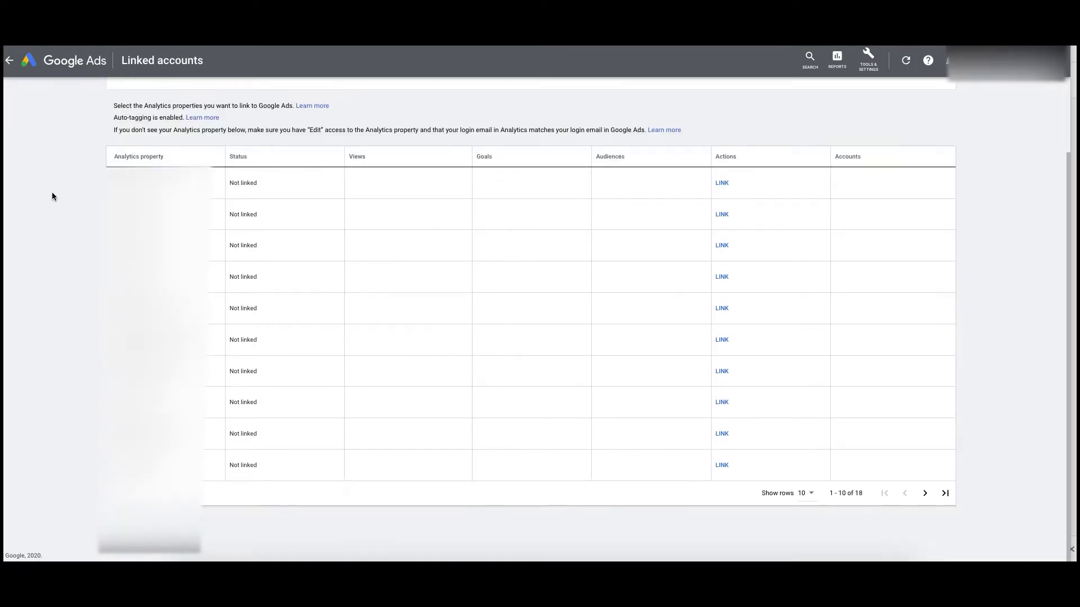
{"action": "scroll", "coordinate": [571, 427], "scroll_direction": "up", "scroll_amount": 2}
{"action": "scroll", "coordinate": [810, 491], "scroll_direction": "down", "scroll_amount": 2}
Step: Show 30 rows to review all 18 properties, one linked, then switch to Analytics
{"action": "left_click", "coordinate": [810, 491]}
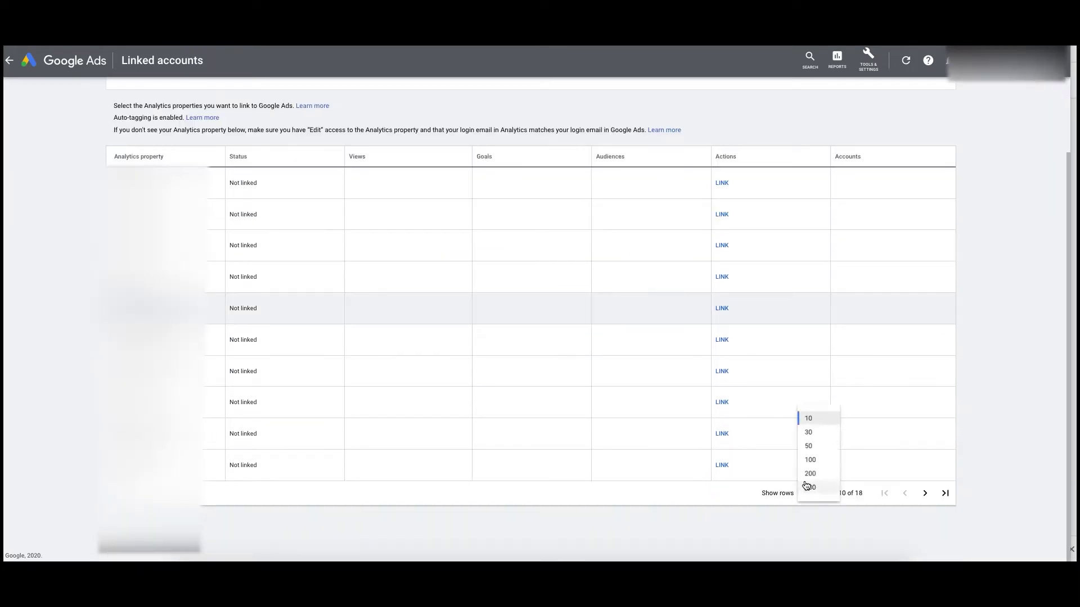
{"action": "left_click", "coordinate": [812, 424]}
{"action": "scroll", "coordinate": [197, 284], "scroll_direction": "down", "scroll_amount": 1}
{"action": "scroll", "coordinate": [330, 361], "scroll_direction": "down", "scroll_amount": 4}
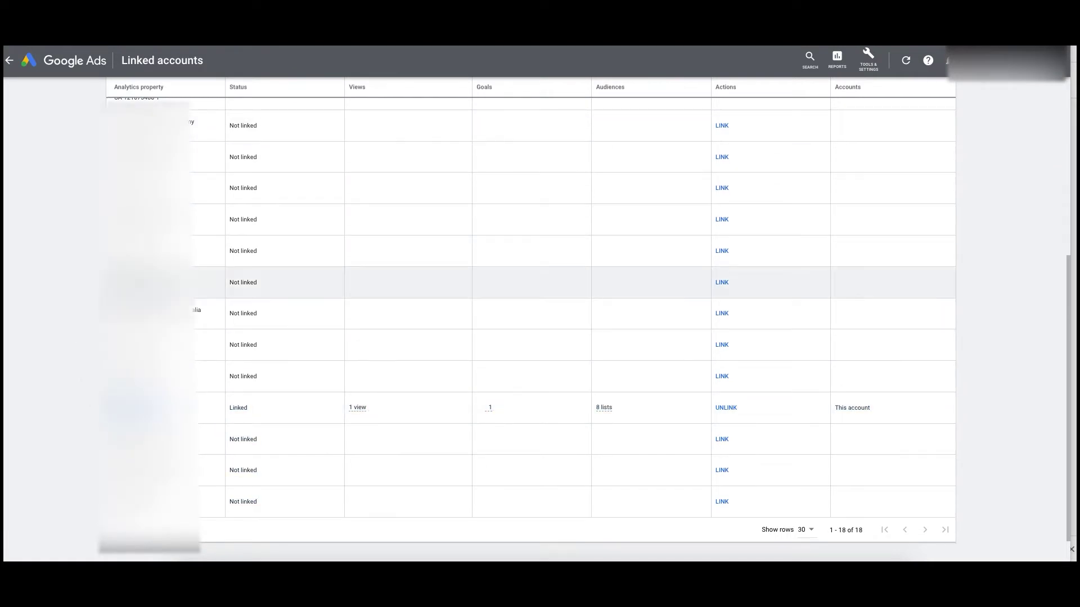
{"action": "scroll", "coordinate": [29, 327], "scroll_direction": "up", "scroll_amount": 5}
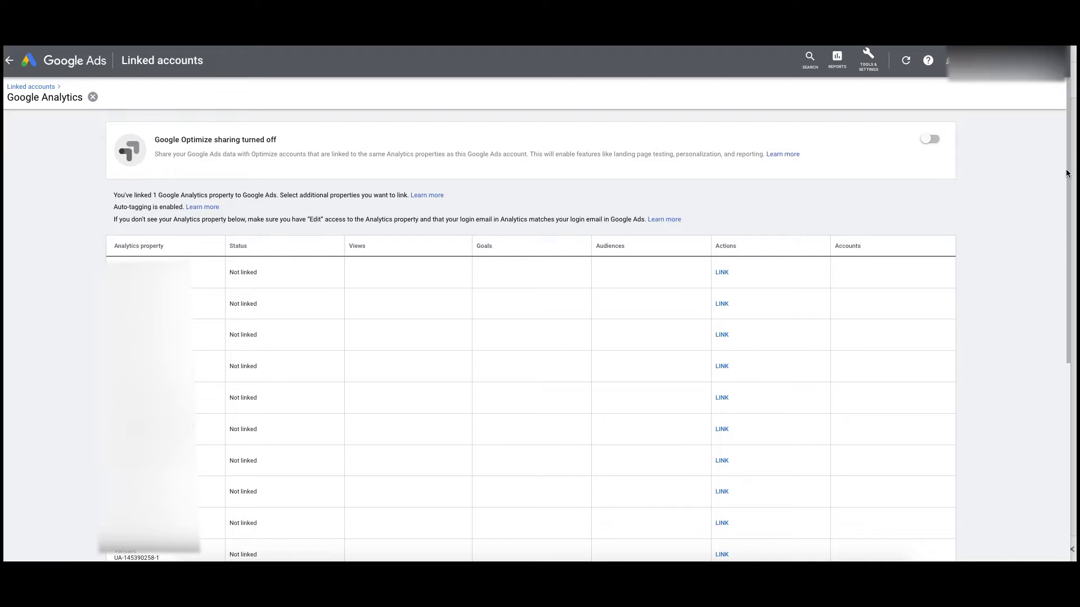
{"action": "key", "text": "alt+Tab"}
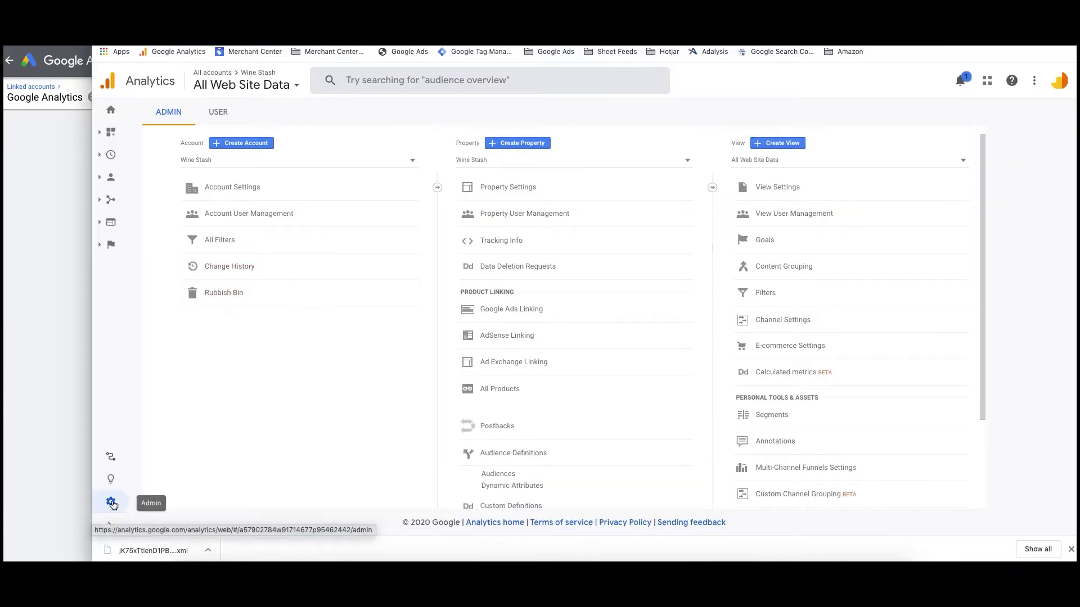
Step: In Analytics Admin, start a new Wine Stash audience from the All Web Site Data view
{"action": "left_click", "coordinate": [112, 505]}
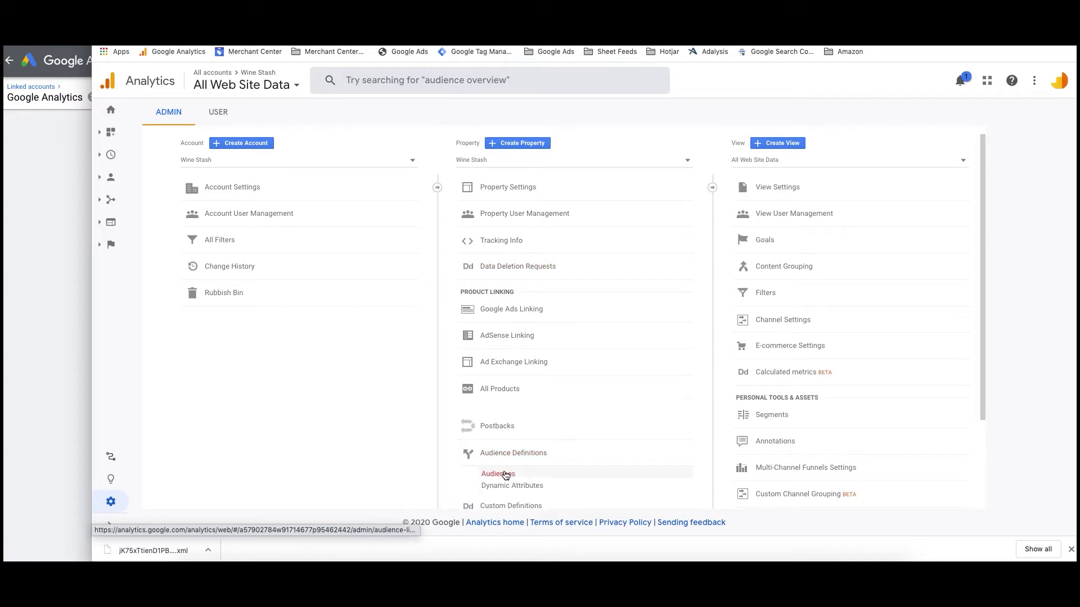
{"action": "left_click", "coordinate": [504, 474]}
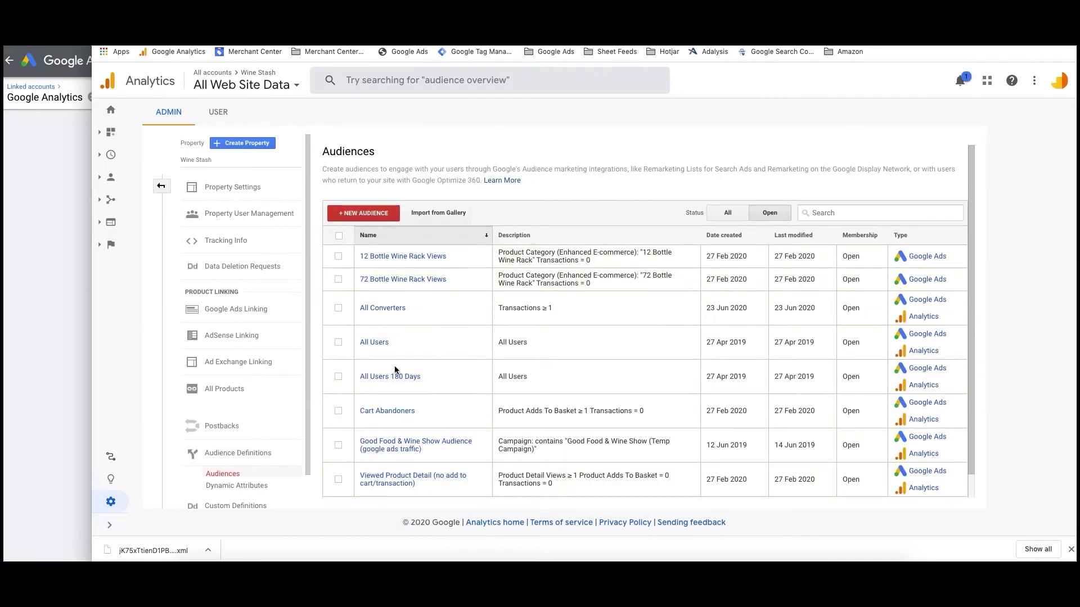
{"action": "scroll", "coordinate": [439, 351], "scroll_direction": "down", "scroll_amount": 2}
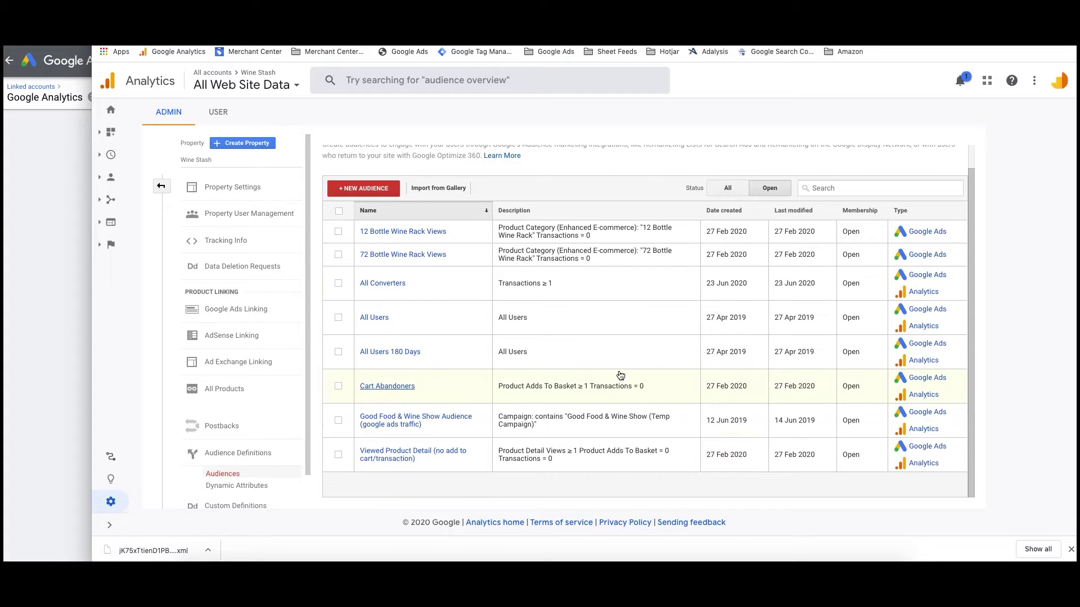
{"action": "scroll", "coordinate": [608, 356], "scroll_direction": "up", "scroll_amount": 2}
{"action": "scroll", "coordinate": [476, 392], "scroll_direction": "down", "scroll_amount": 1}
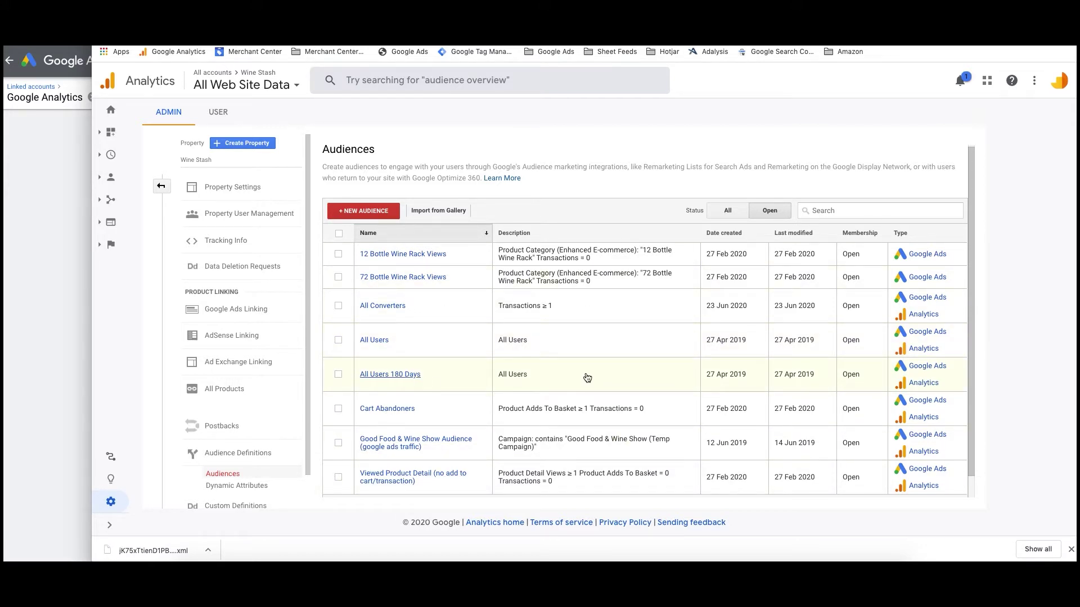
{"action": "left_click", "coordinate": [369, 214]}
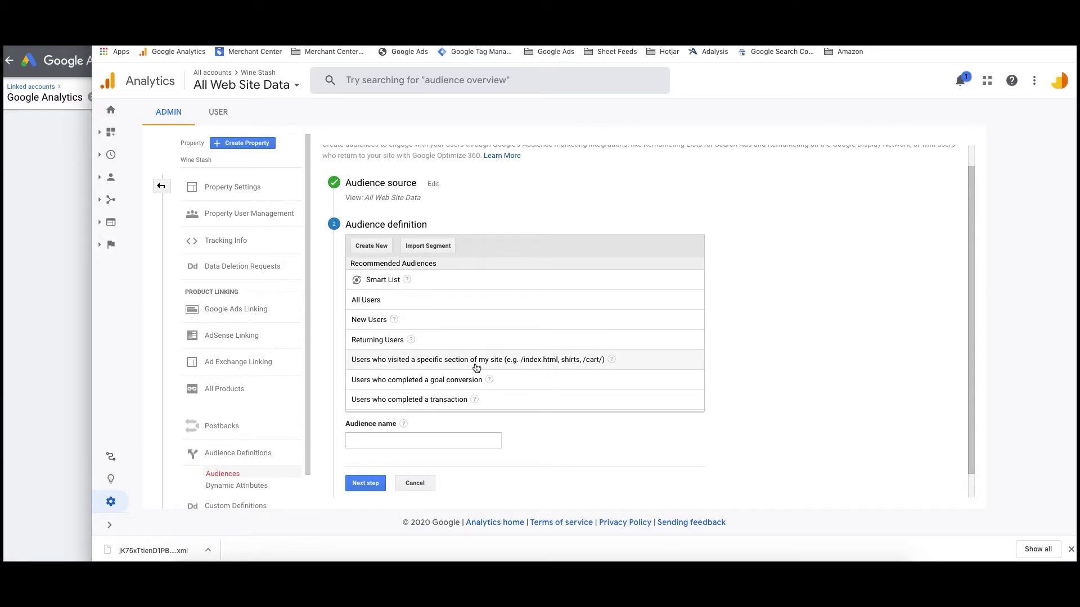
Step: Target visitors of a site section and apply the condition Page contains '/' (4,307 users, 7 days)
{"action": "left_click", "coordinate": [469, 364]}
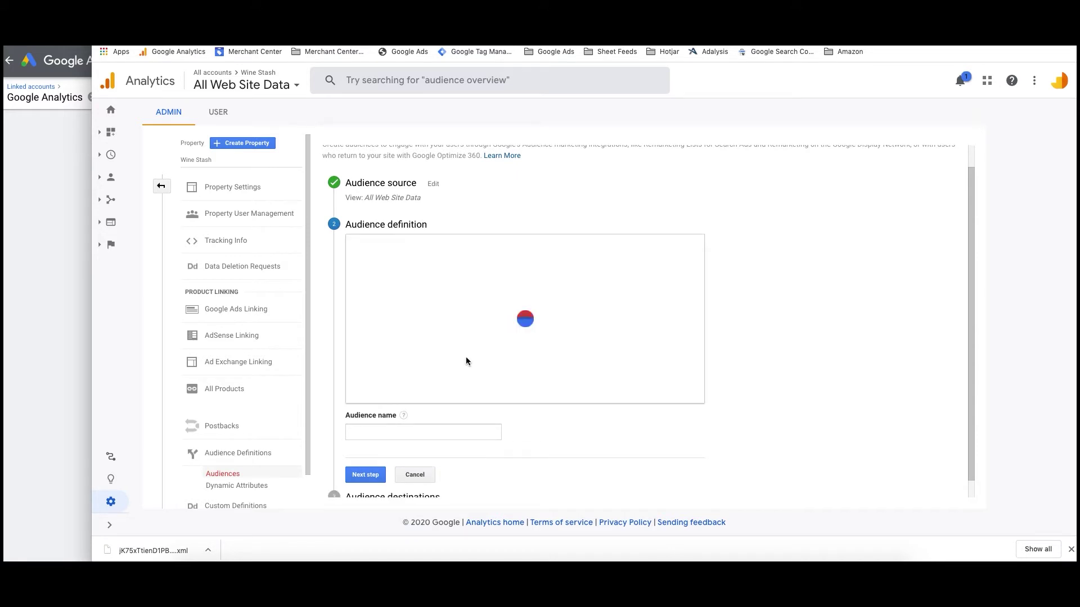
{"action": "left_click", "coordinate": [567, 256]}
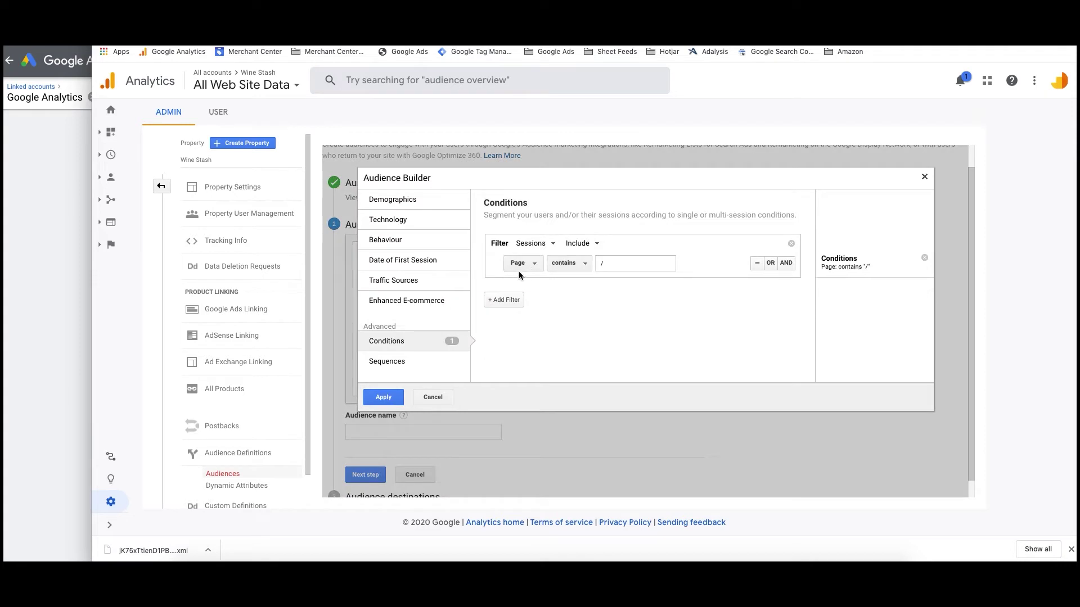
{"action": "left_click", "coordinate": [568, 263]}
{"action": "left_click", "coordinate": [625, 265]}
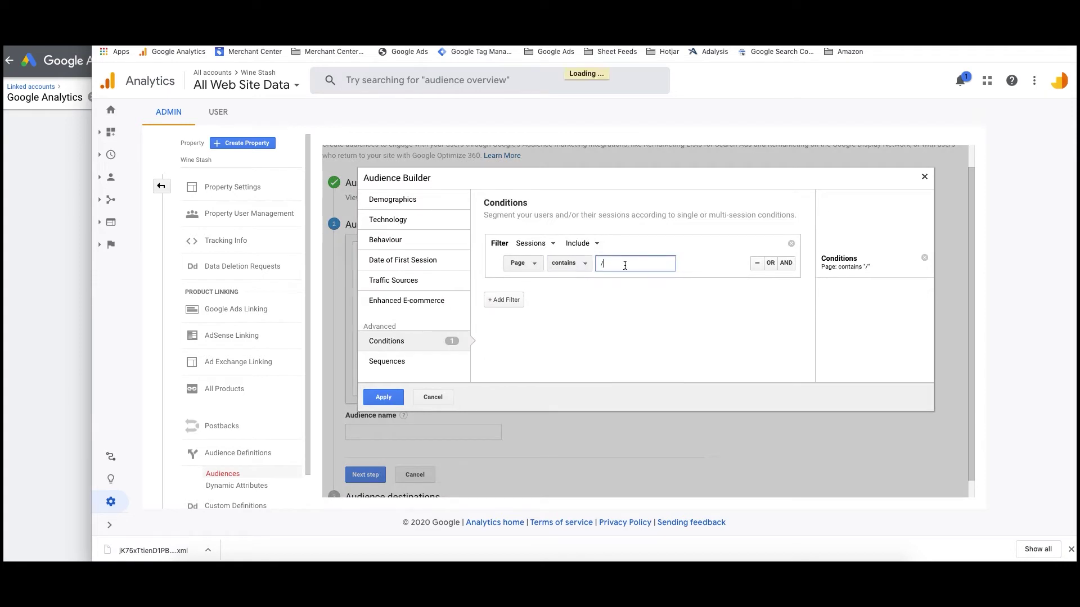
{"action": "type", "text": "wine-r"}
{"action": "key", "text": "BackSpace"}
{"action": "key", "text": "BackSpace"}
{"action": "key", "text": "BackSpace"}
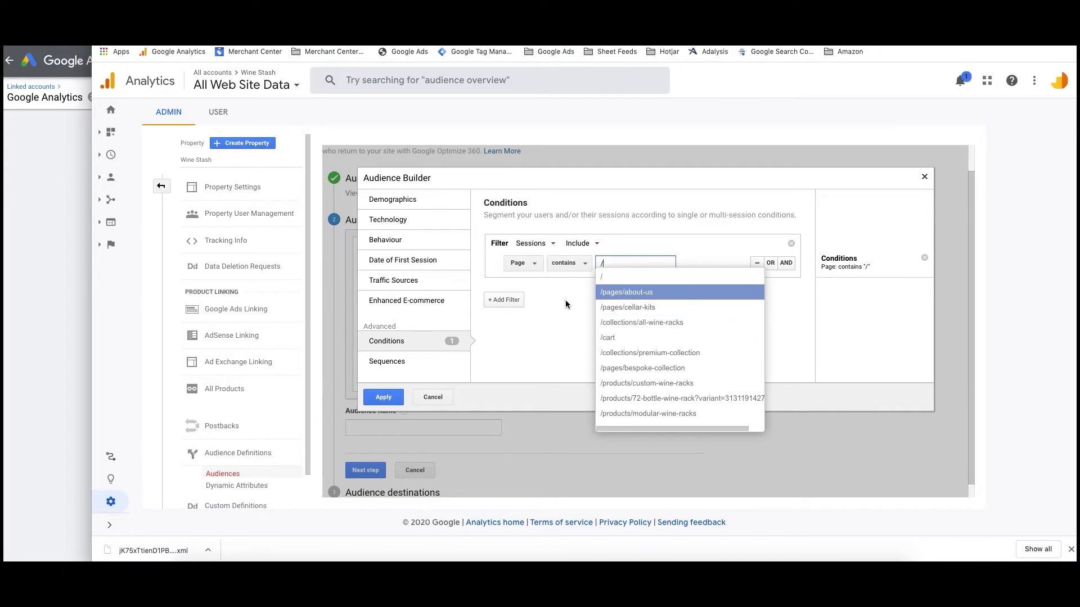
{"action": "left_click", "coordinate": [558, 314]}
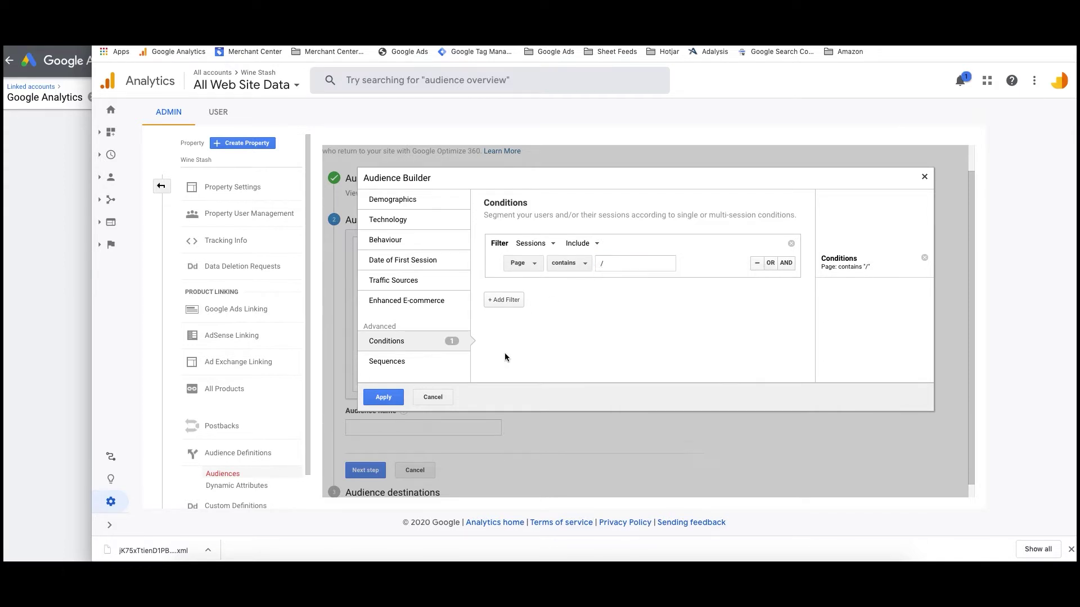
{"action": "left_click", "coordinate": [442, 395]}
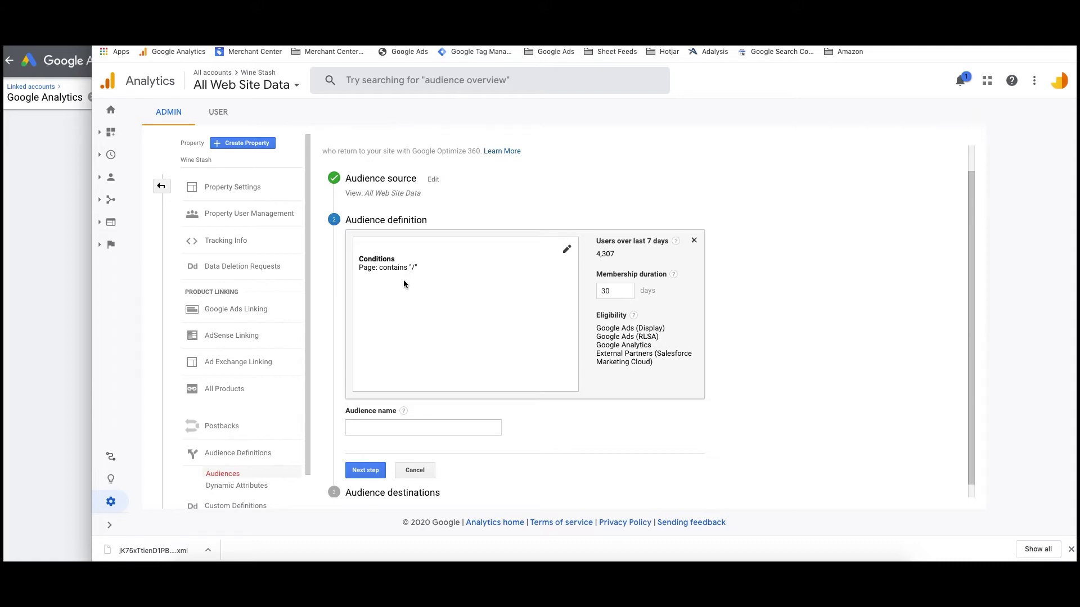
Step: Discard the page-based definition and name the audience 'All users'
{"action": "left_click", "coordinate": [413, 191]}
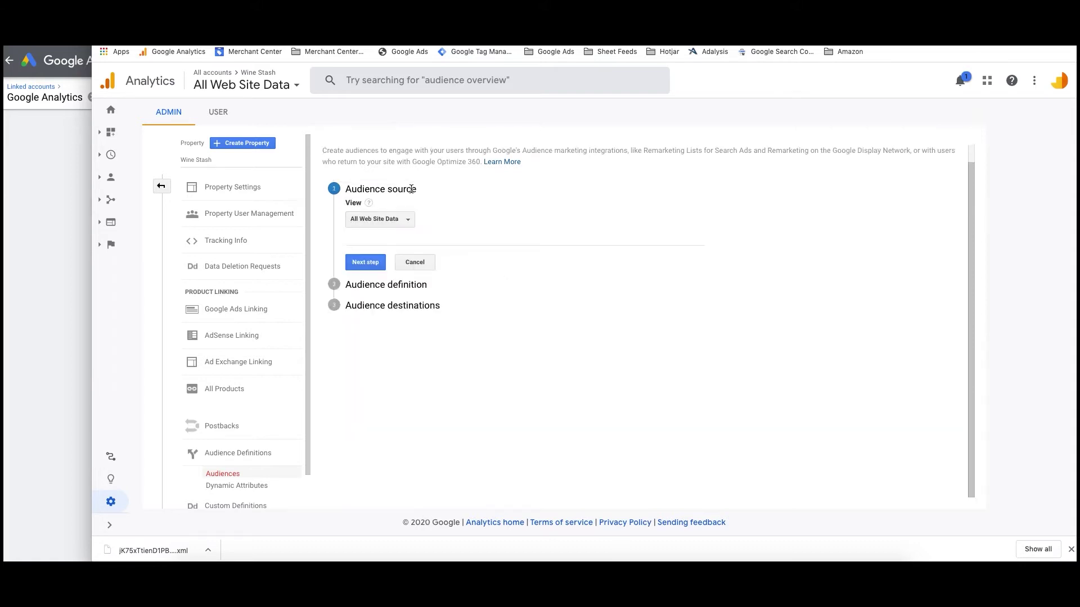
{"action": "left_click", "coordinate": [384, 263]}
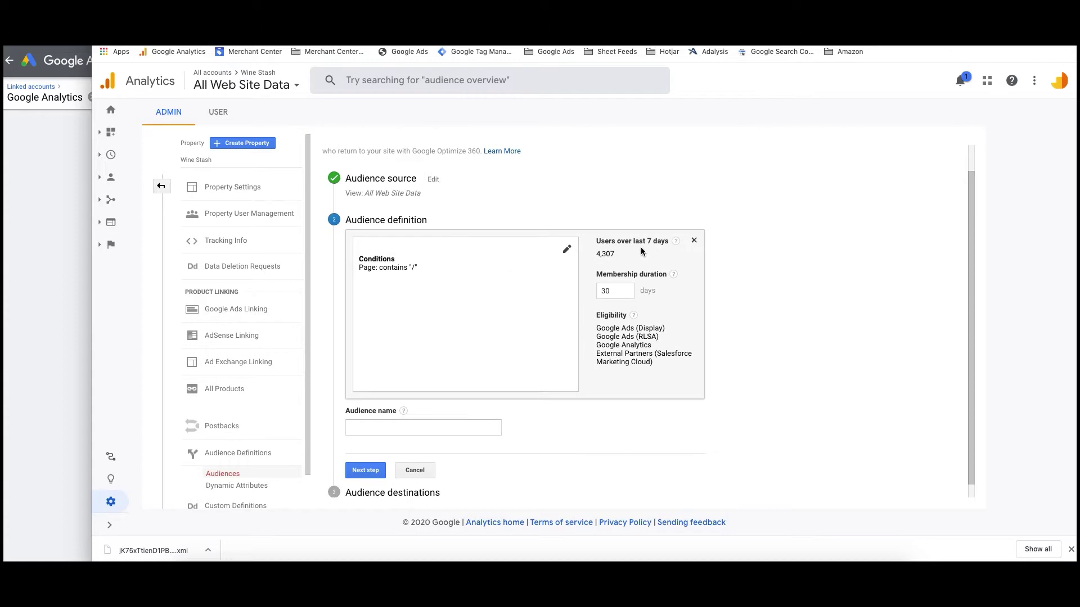
{"action": "left_click", "coordinate": [694, 240]}
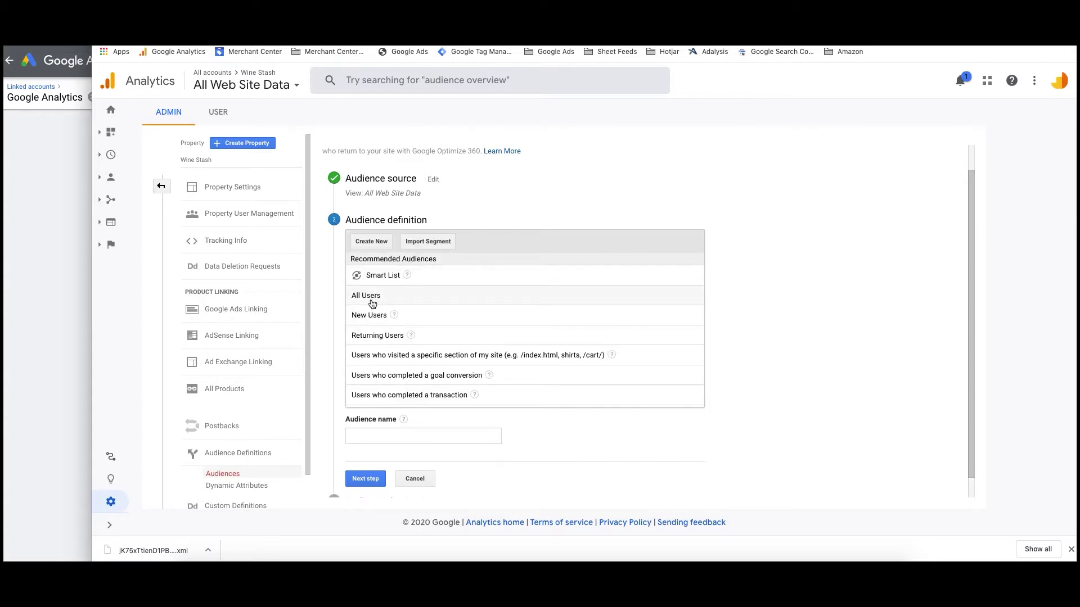
{"action": "left_click", "coordinate": [397, 437]}
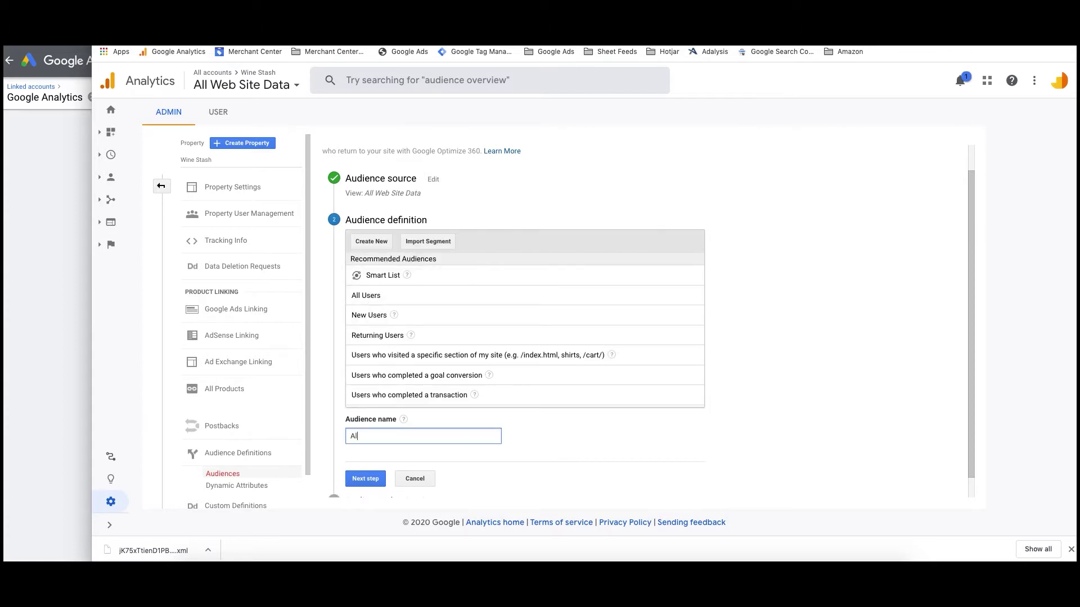
{"action": "type", "text": "All users"}
{"action": "scroll", "coordinate": [371, 432], "scroll_direction": "down", "scroll_amount": 1}
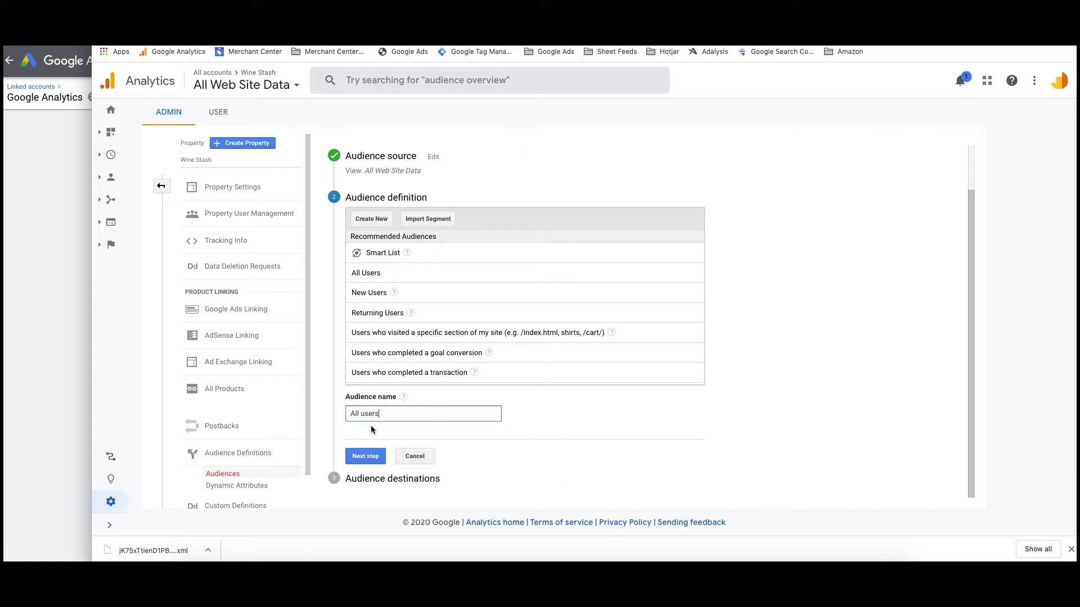
{"action": "left_click", "coordinate": [365, 457]}
Step: Choose All Users as the definition with 30-day membership, covering 4,307 users over 7 days
{"action": "left_click", "coordinate": [388, 273]}
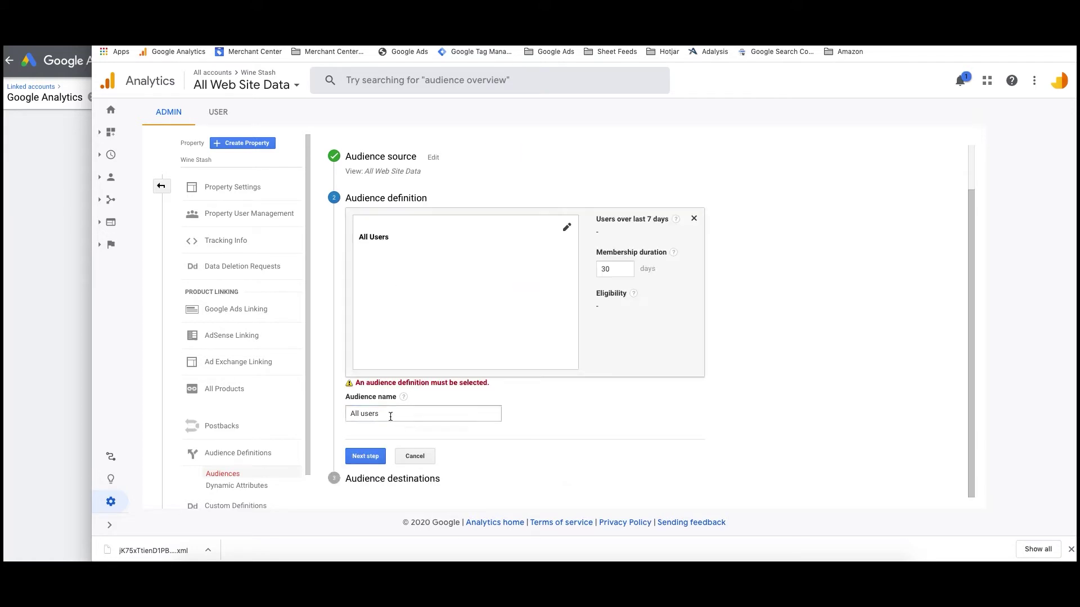
{"action": "double_click", "coordinate": [606, 269]}
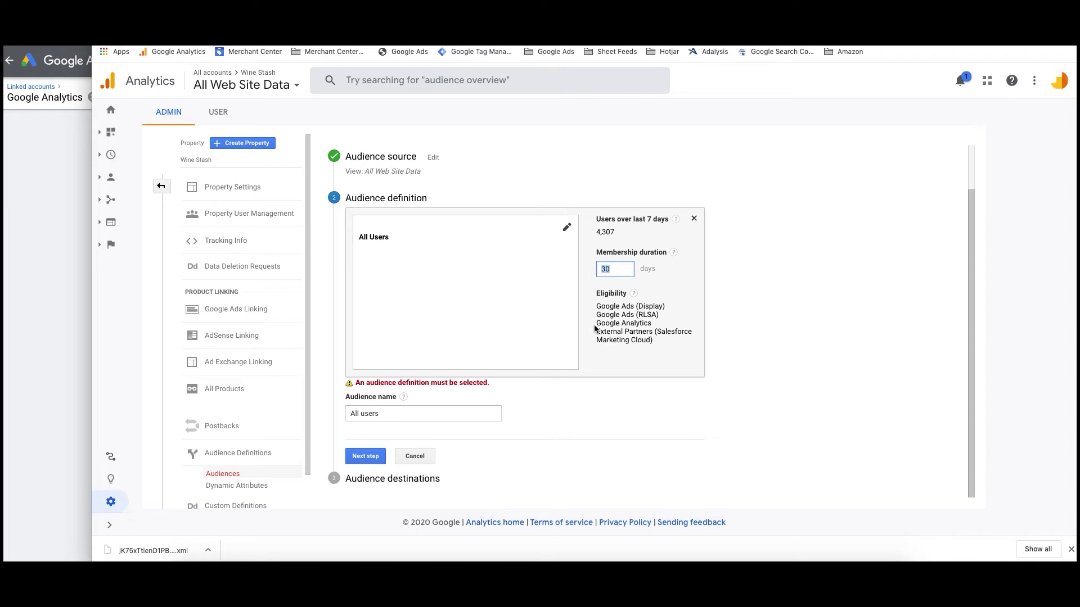
{"action": "mouse_move", "coordinate": [600, 302]}
{"action": "left_mouse_down"}
{"action": "mouse_move", "coordinate": [666, 332]}
{"action": "mouse_move", "coordinate": [660, 344]}
{"action": "mouse_move", "coordinate": [651, 317]}
{"action": "mouse_move", "coordinate": [596, 315]}
{"action": "left_mouse_up"}
{"action": "left_click", "coordinate": [660, 344]}
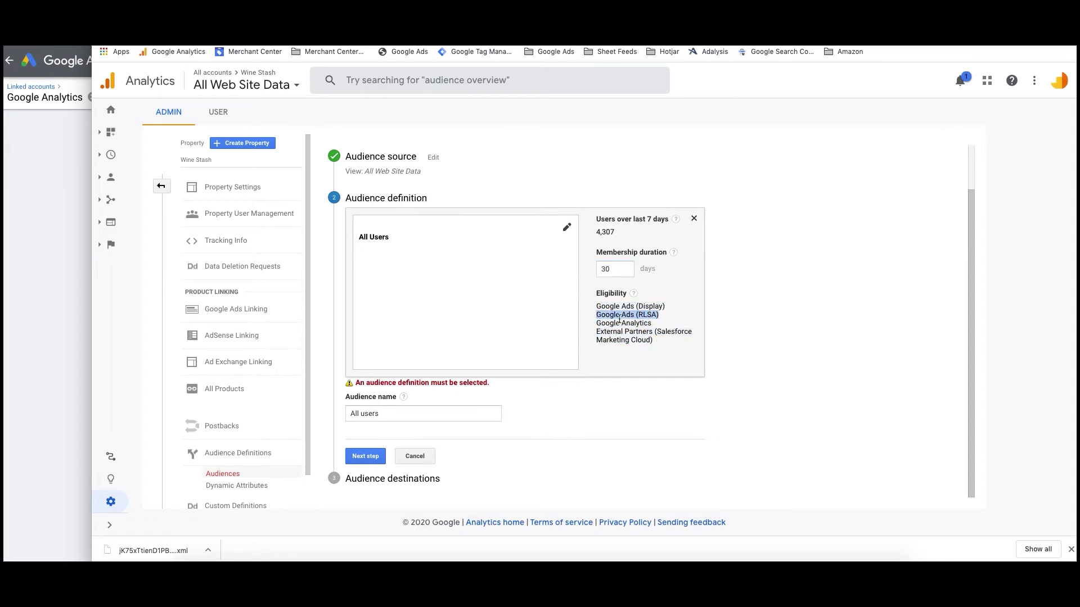
{"action": "left_click_drag", "start_coordinate": [618, 235], "coordinate": [597, 228]}
{"action": "left_click", "coordinate": [626, 239]}
{"action": "left_click_drag", "start_coordinate": [617, 235], "coordinate": [598, 221]}
{"action": "left_click", "coordinate": [602, 232]}
Step: Add the Wine Stash Google Ads account and Analytics property as destinations and publish
{"action": "left_click", "coordinate": [363, 456]}
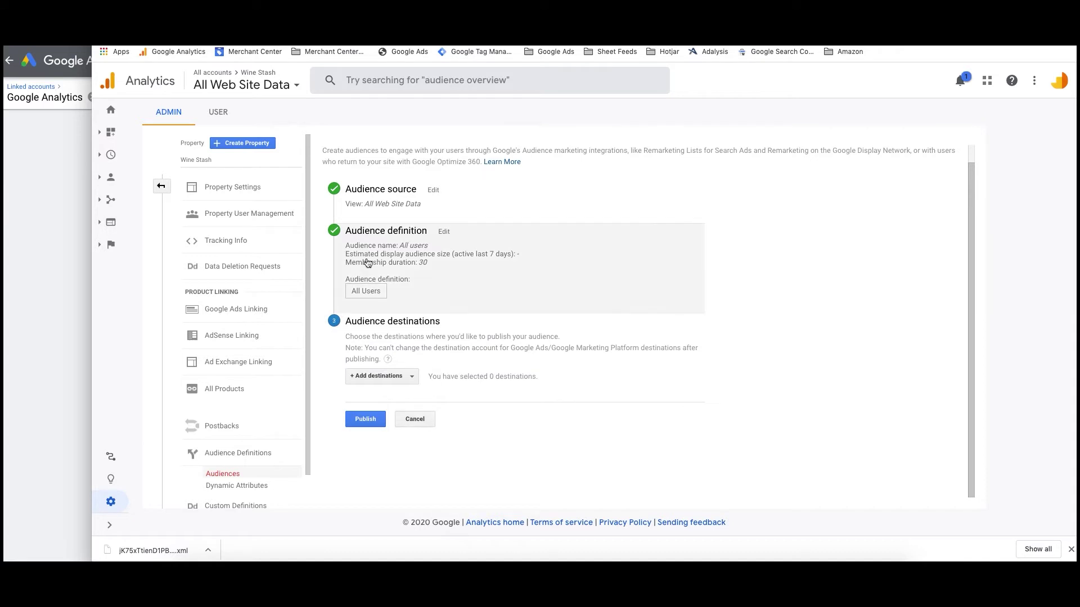
{"action": "left_click", "coordinate": [409, 381]}
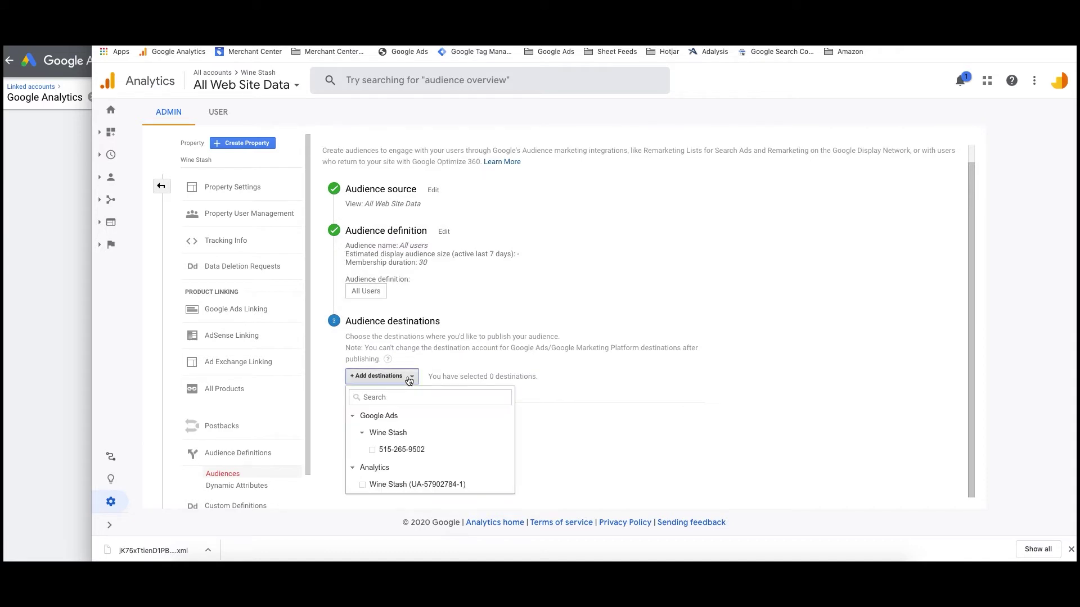
{"action": "left_click", "coordinate": [373, 451]}
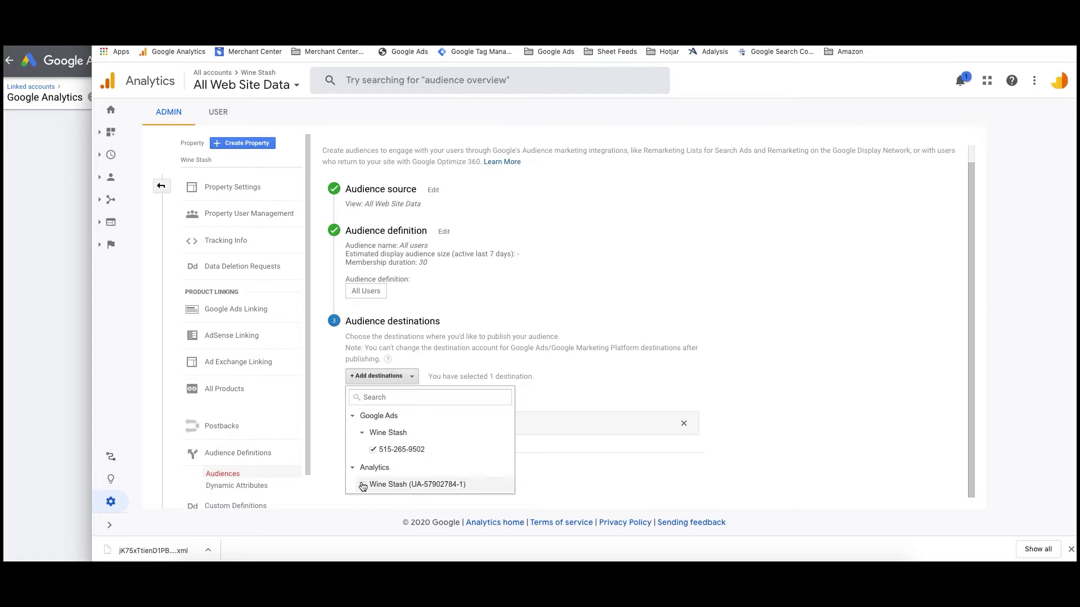
{"action": "left_click", "coordinate": [362, 484]}
{"action": "left_click", "coordinate": [450, 366]}
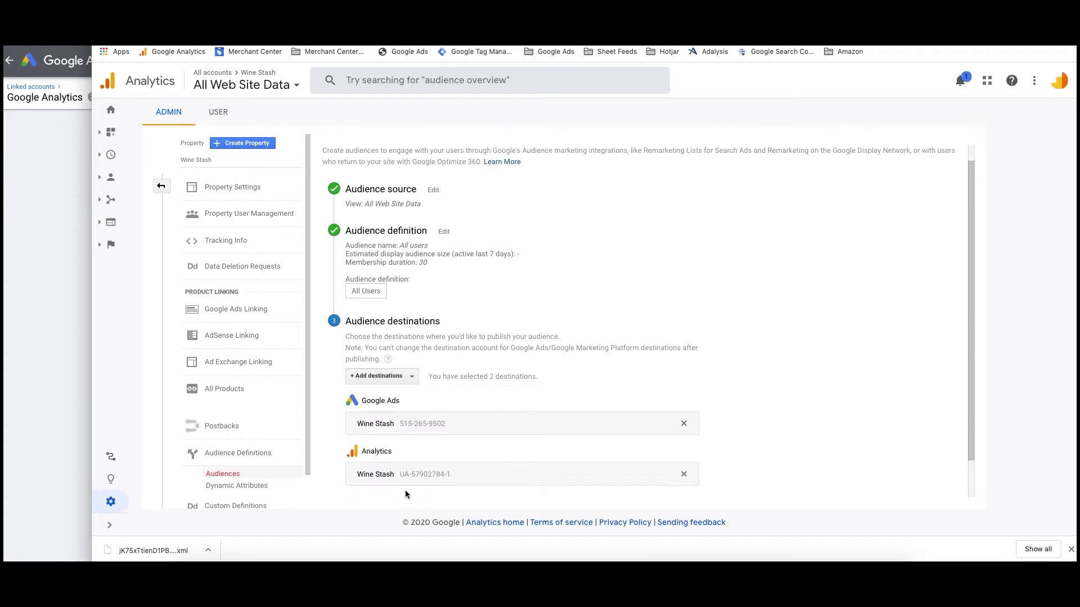
{"action": "scroll", "coordinate": [406, 494], "scroll_direction": "down", "scroll_amount": 1}
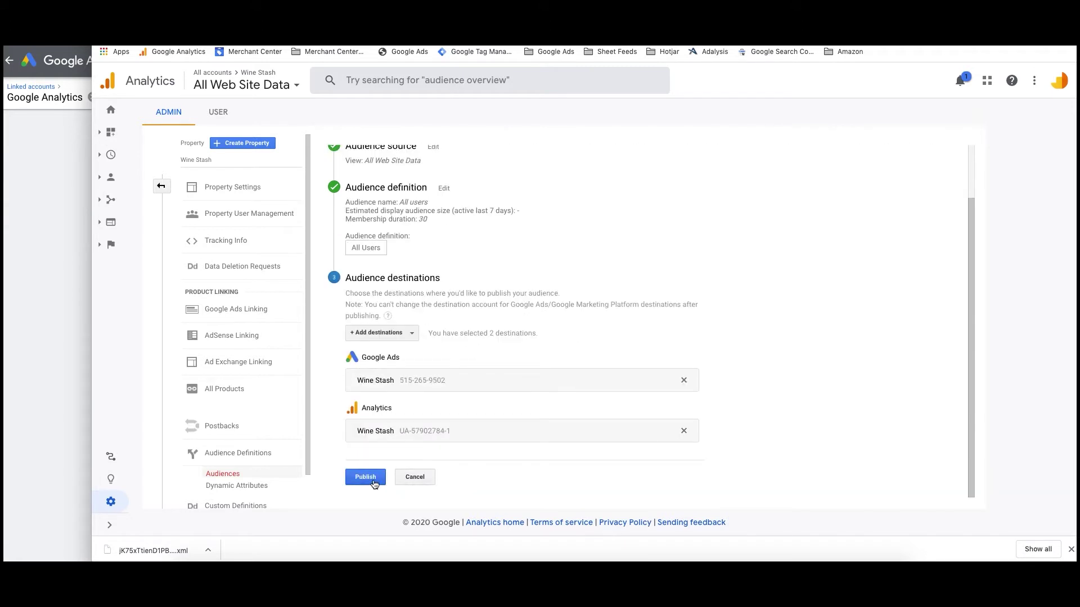
{"action": "left_click", "coordinate": [372, 481]}
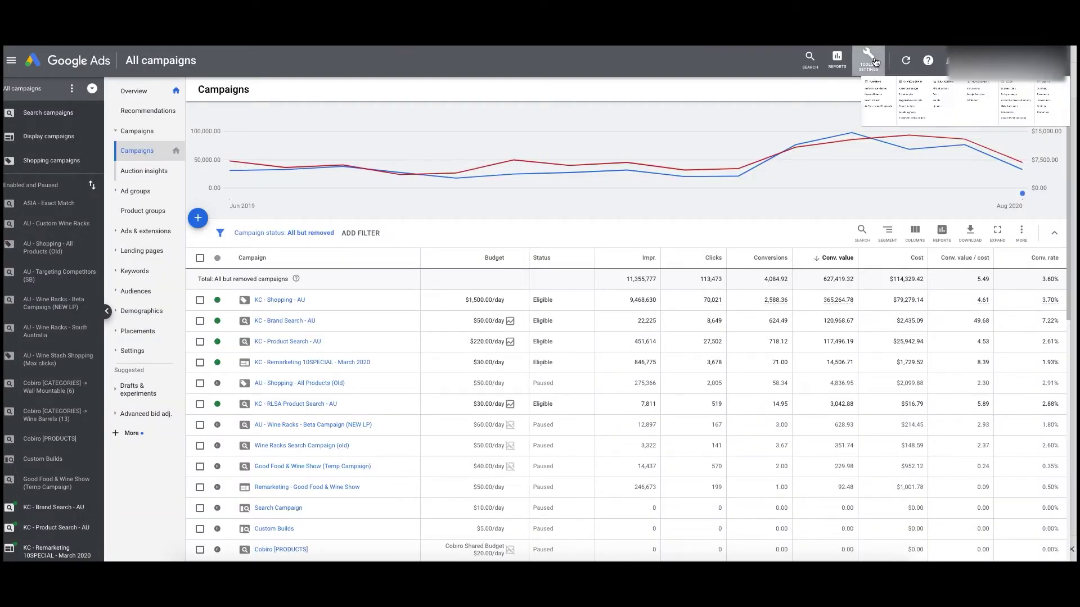
Step: In Audience manager, inspect the 'All users' remarketing list under Not in-use, size 0
{"action": "left_click", "coordinate": [874, 61]}
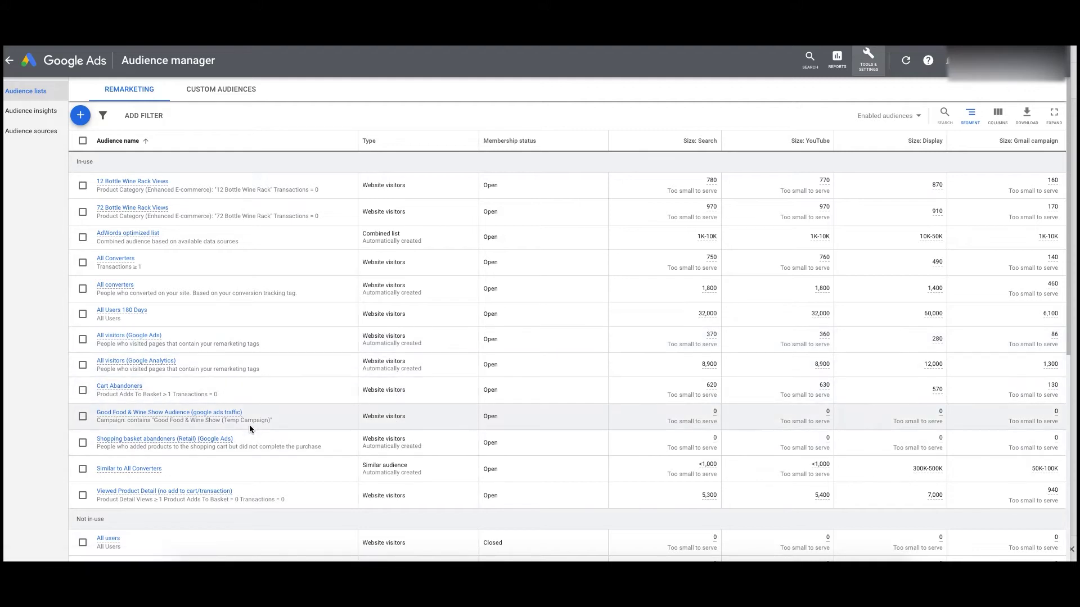
{"action": "scroll", "coordinate": [231, 434], "scroll_direction": "down", "scroll_amount": 2}
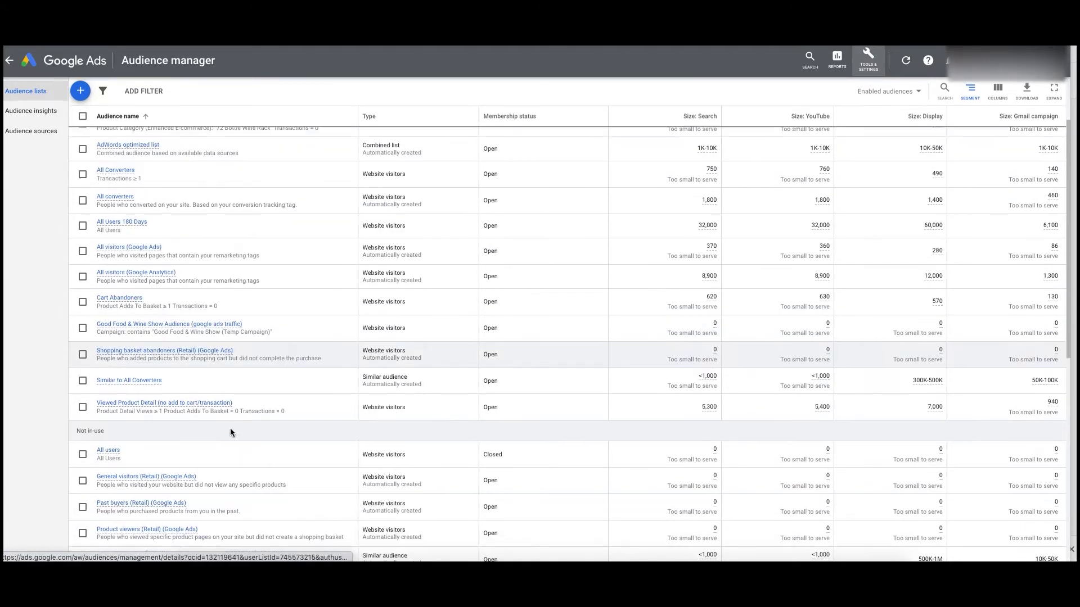
{"action": "left_click", "coordinate": [110, 450]}
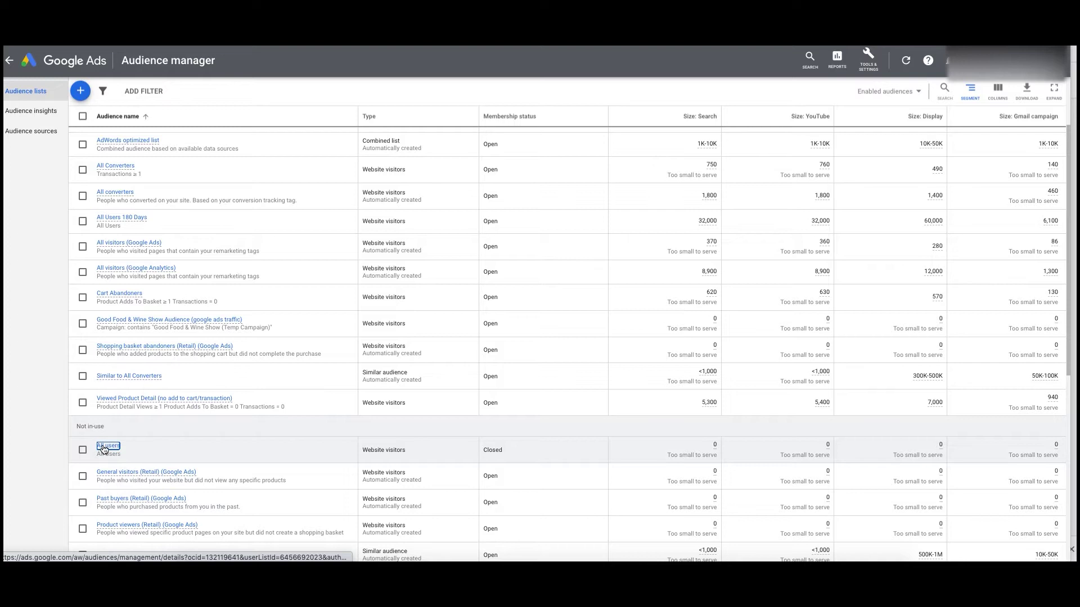
{"action": "mouse_move", "coordinate": [138, 476]}
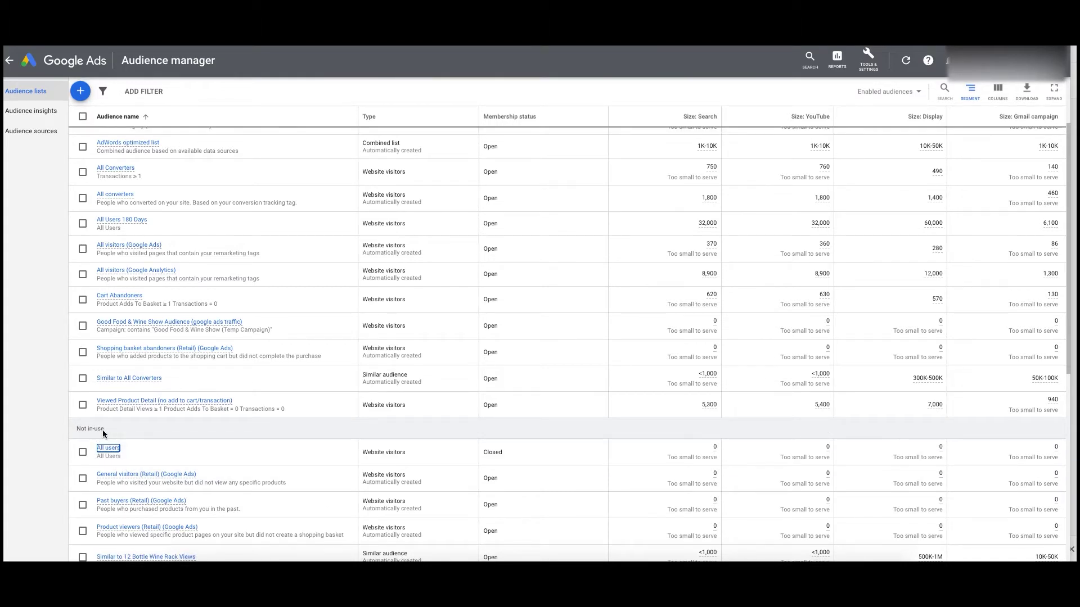
{"action": "left_click_drag", "start_coordinate": [106, 431], "coordinate": [75, 431]}
{"action": "scroll", "coordinate": [124, 310], "scroll_direction": "up", "scroll_amount": 3}
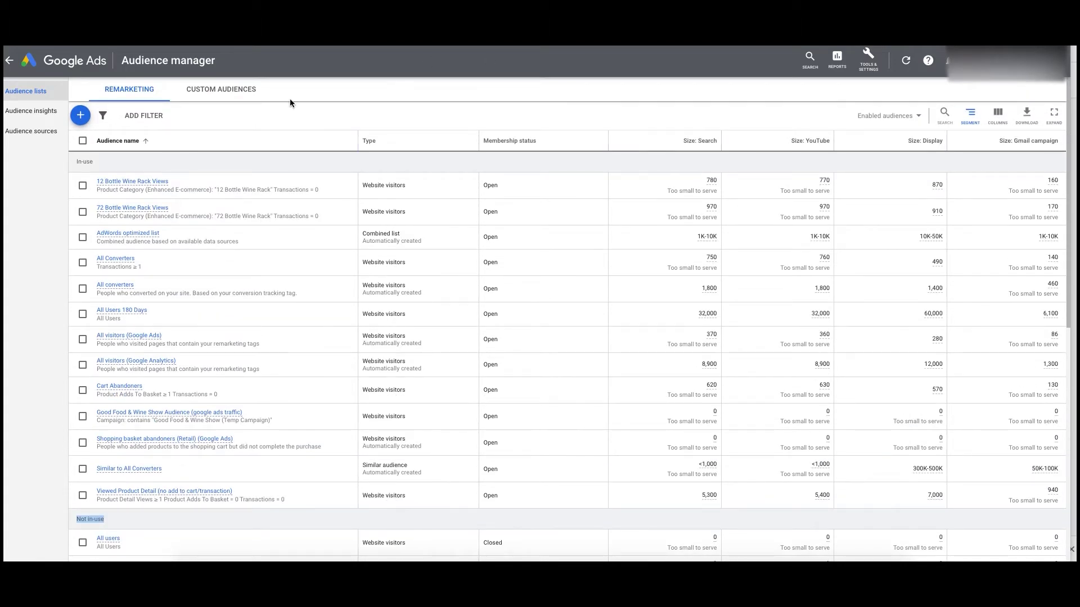
Step: Go back to All campaigns and open KC - Brand Search - AU's ad groups
{"action": "left_click", "coordinate": [17, 62]}
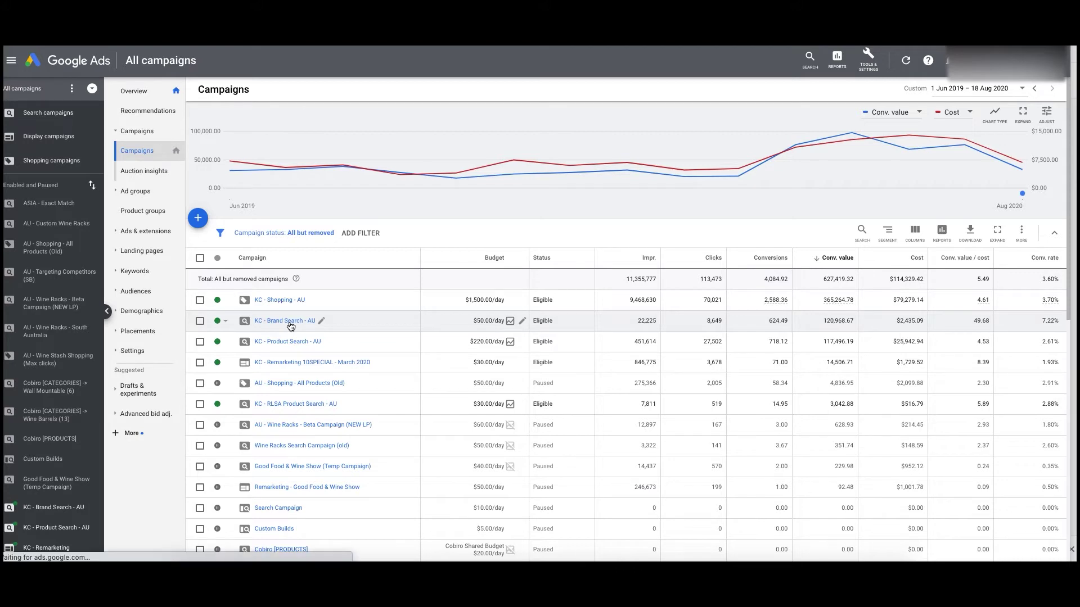
{"action": "left_click", "coordinate": [291, 324]}
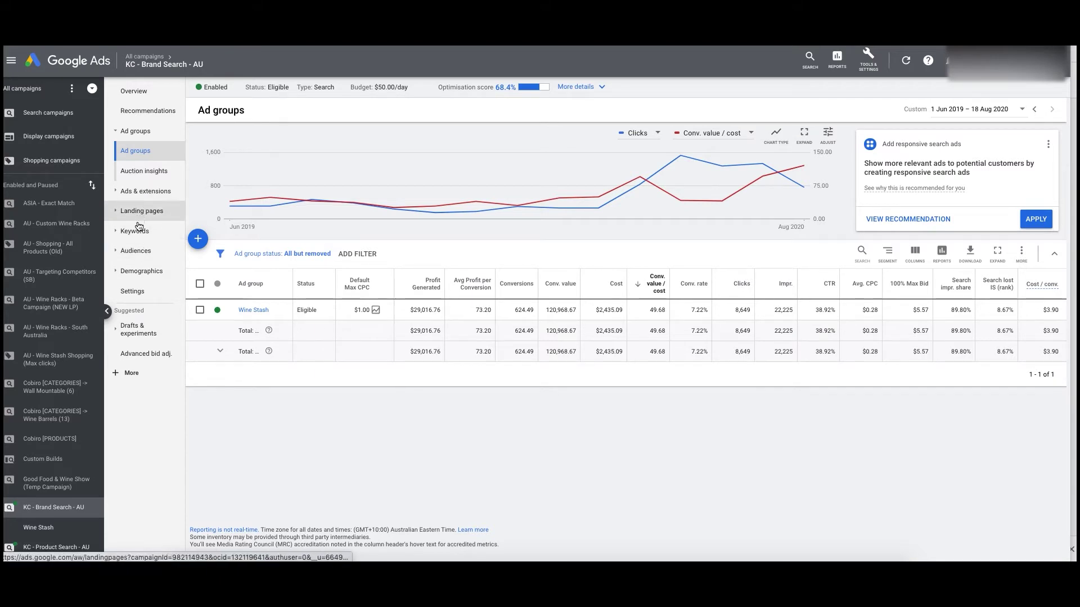
Step: Show the campaign's Audiences report listing 8 observation audiences, including All Users
{"action": "left_click", "coordinate": [135, 251]}
{"action": "left_click", "coordinate": [135, 272]}
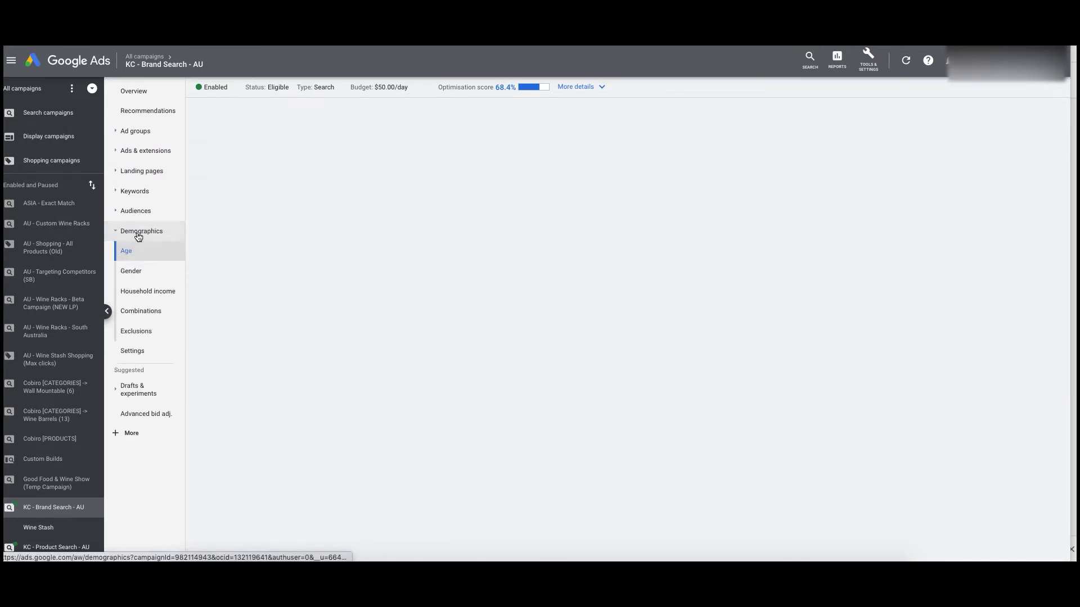
{"action": "left_click", "coordinate": [137, 210]}
{"action": "left_click", "coordinate": [135, 233]}
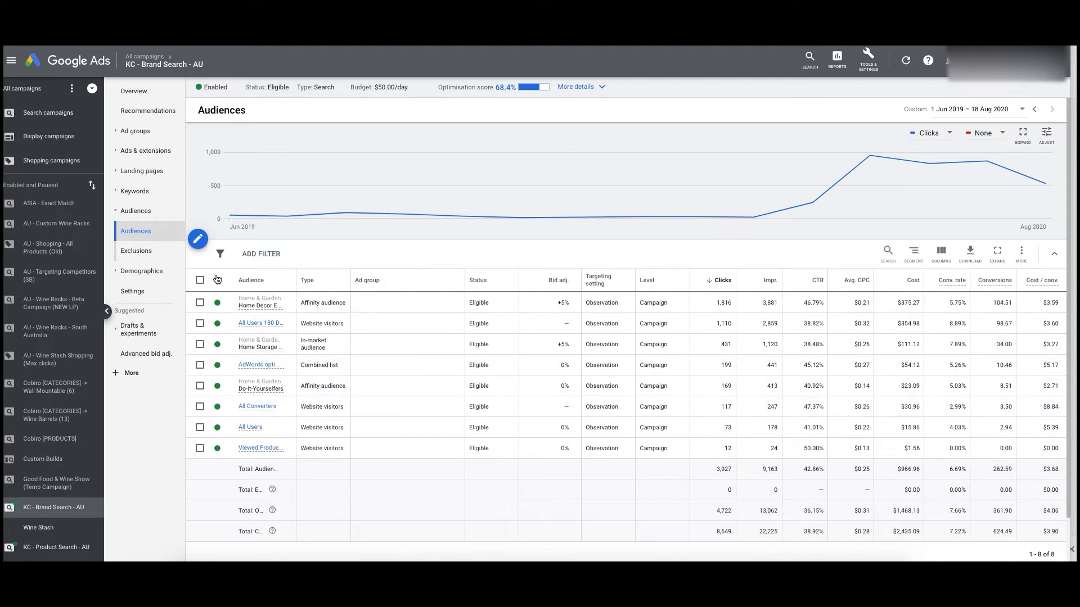
Step: Open Edit audiences for the campaign, keeping Observation (recommended) with 8 audiences selected
{"action": "left_click", "coordinate": [198, 243]}
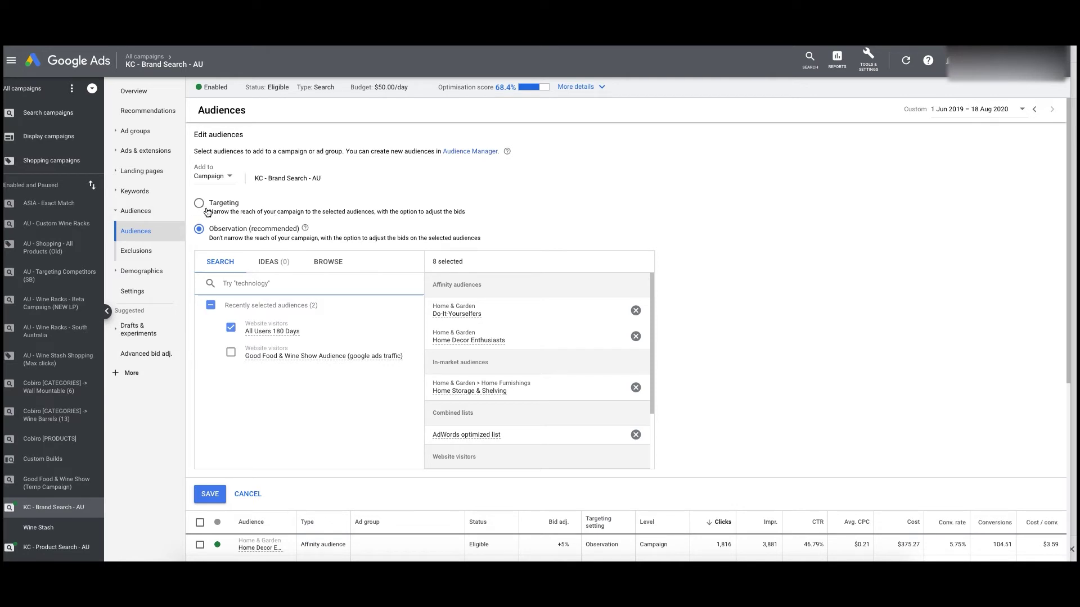
{"action": "left_click", "coordinate": [247, 179]}
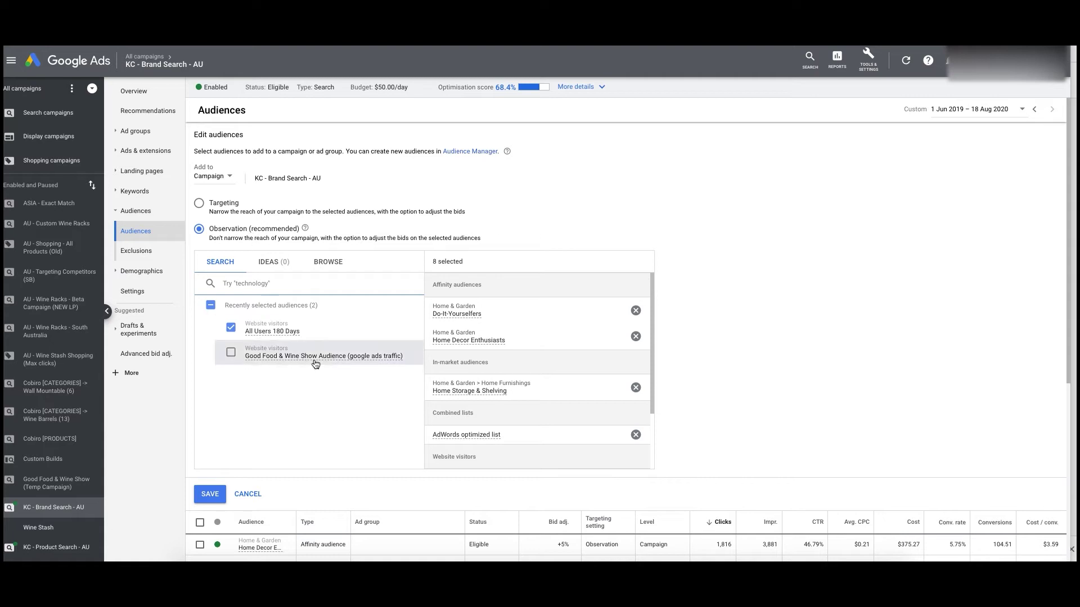
{"action": "scroll", "coordinate": [324, 362], "scroll_direction": "down", "scroll_amount": 3}
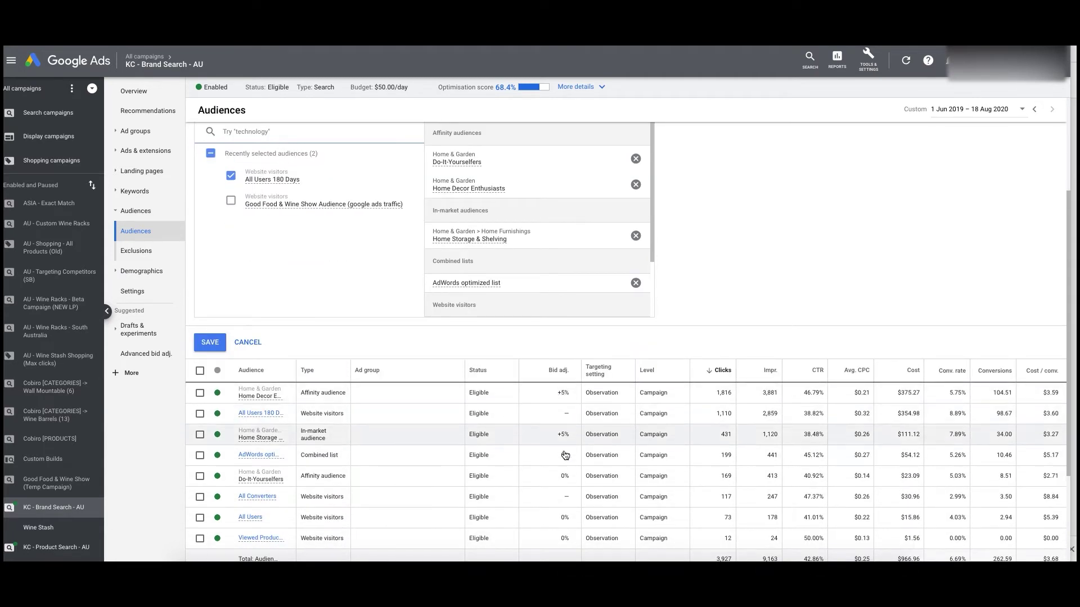
{"action": "left_click_drag", "start_coordinate": [302, 390], "coordinate": [345, 391]}
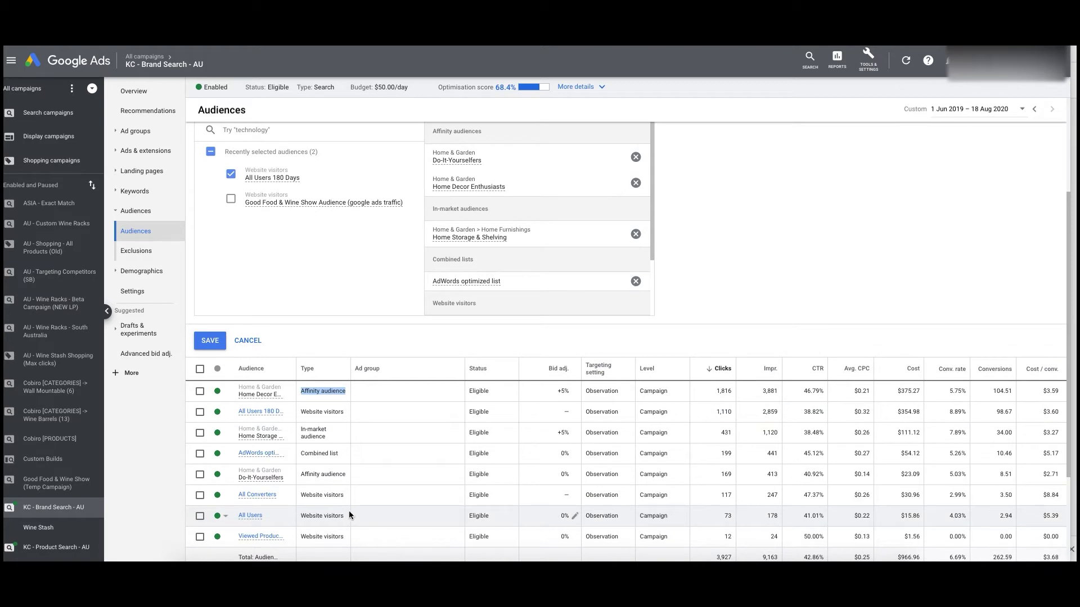
{"action": "mouse_move", "coordinate": [250, 515]}
{"action": "scroll", "coordinate": [469, 515], "scroll_direction": "down", "scroll_amount": 1}
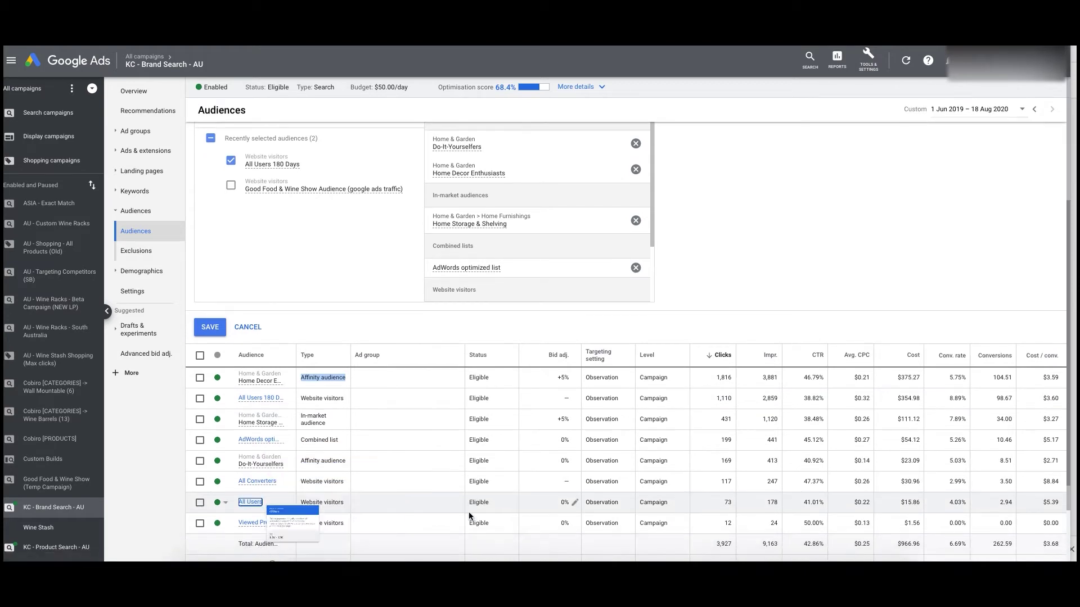
{"action": "scroll", "coordinate": [469, 516], "scroll_direction": "down", "scroll_amount": 2}
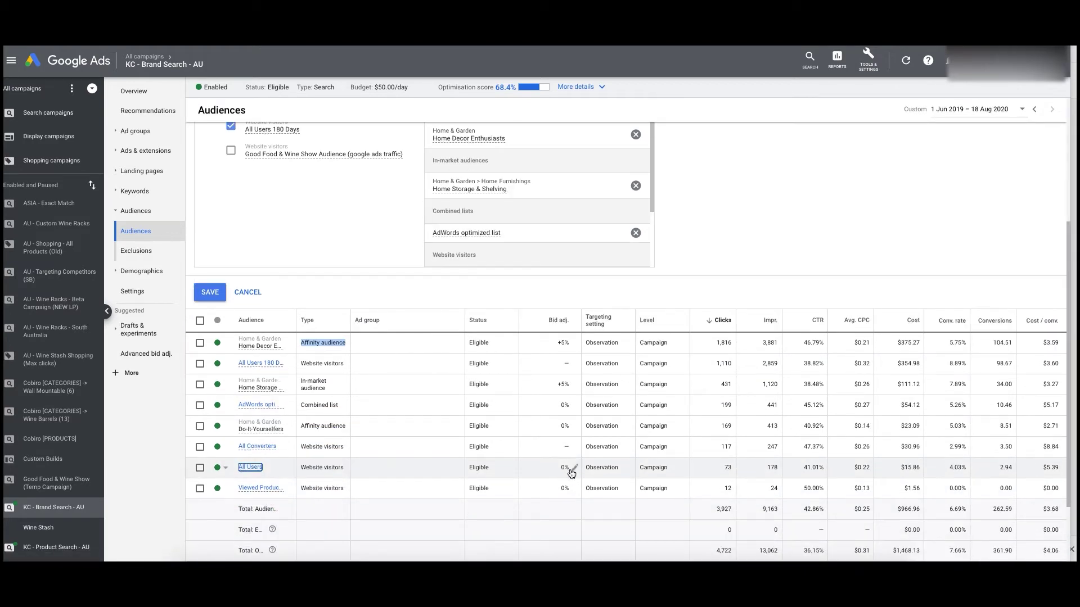
{"action": "left_click_drag", "start_coordinate": [697, 472], "coordinate": [1051, 464]}
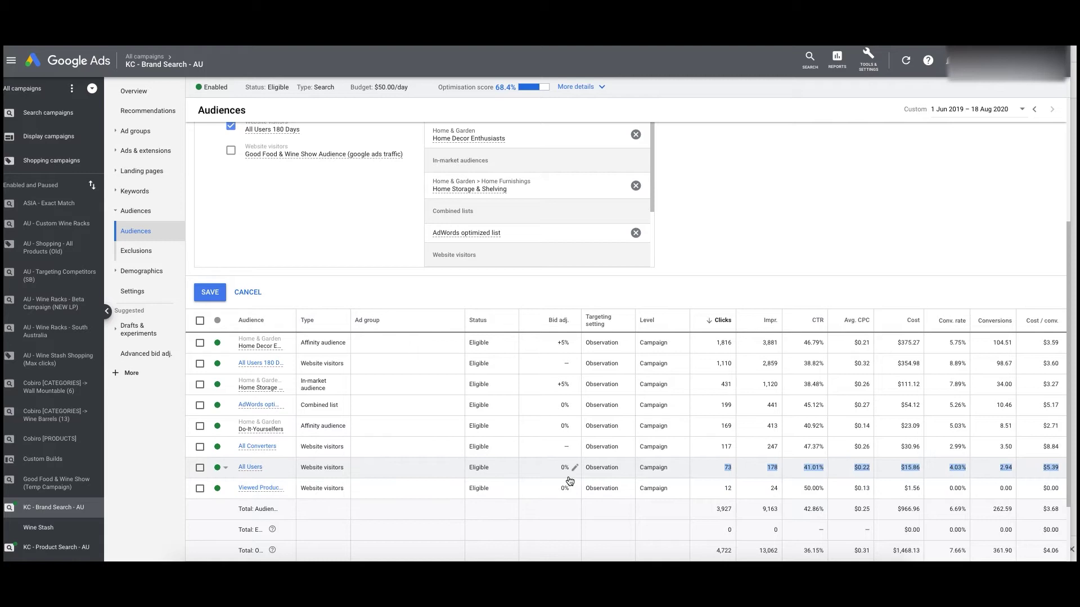
{"action": "mouse_move", "coordinate": [253, 472]}
{"action": "scroll", "coordinate": [404, 461], "scroll_direction": "up", "scroll_amount": 4}
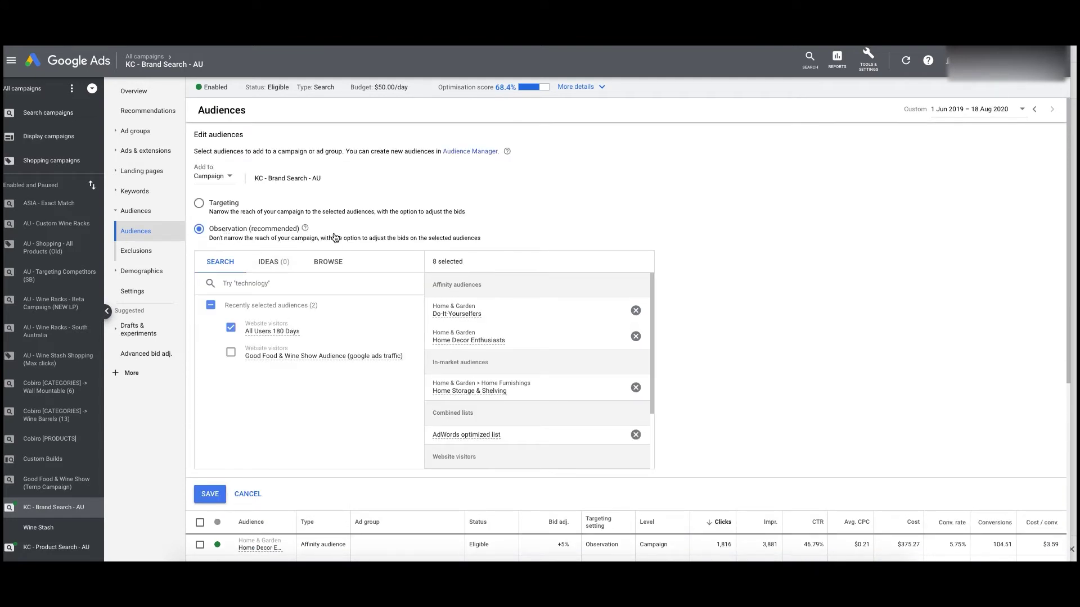
{"action": "scroll", "coordinate": [379, 468], "scroll_direction": "down", "scroll_amount": 3}
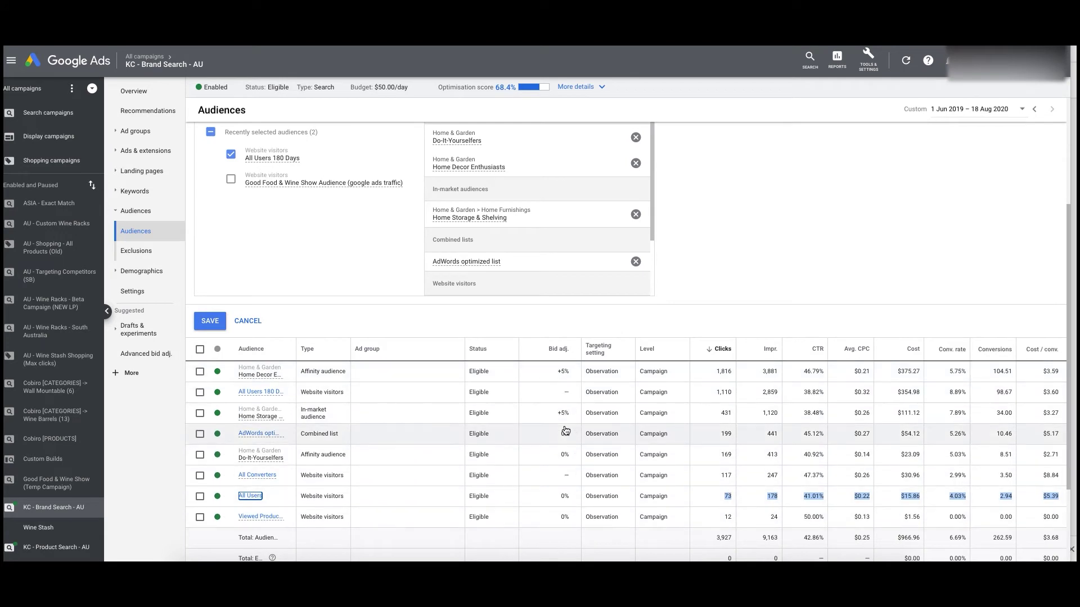
{"action": "scroll", "coordinate": [560, 378], "scroll_direction": "up", "scroll_amount": 3}
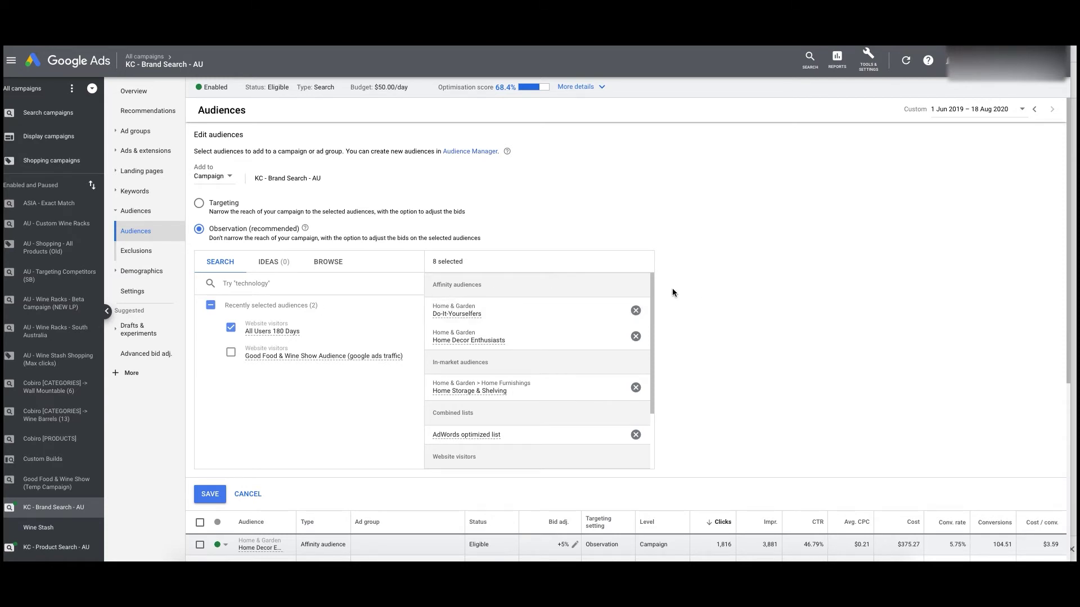
Step: Switch to the Browse view and look into the combined audiences category
{"action": "scroll", "coordinate": [287, 286], "scroll_direction": "down", "scroll_amount": 1}
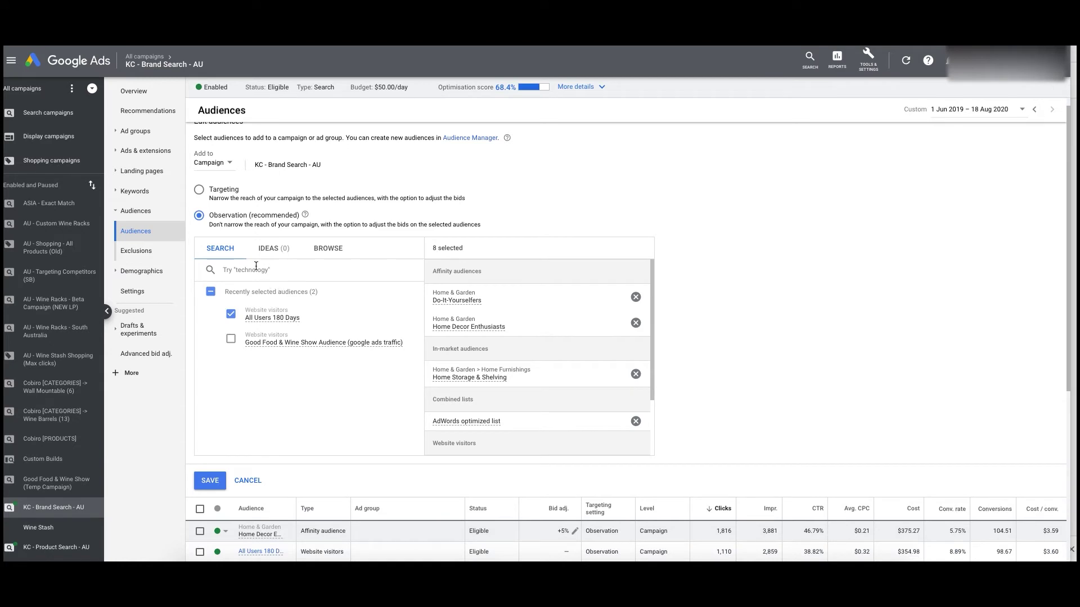
{"action": "left_click", "coordinate": [324, 249]}
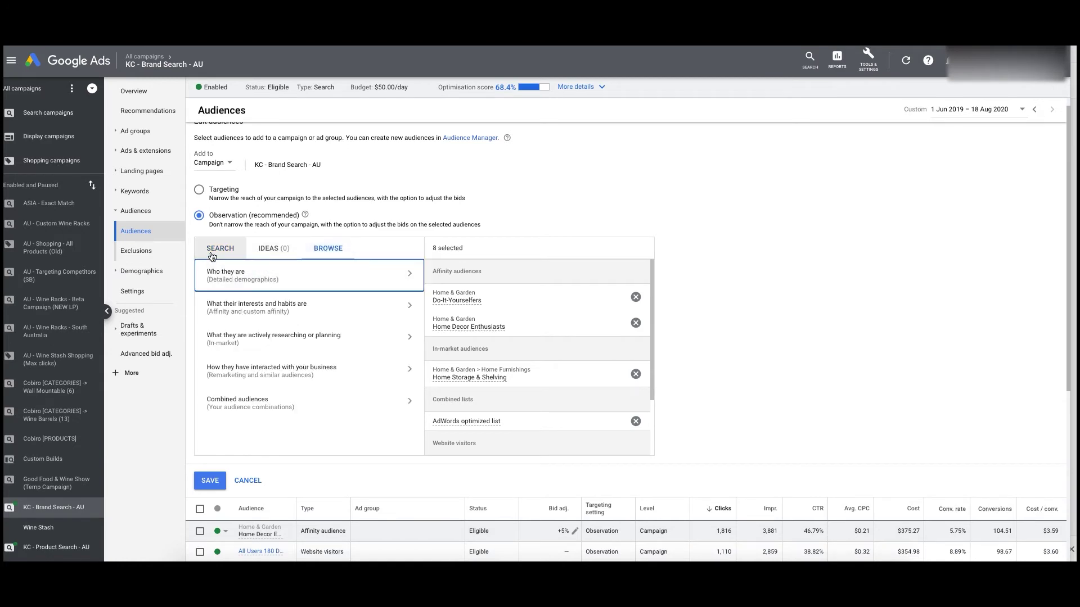
{"action": "left_click", "coordinate": [272, 403]}
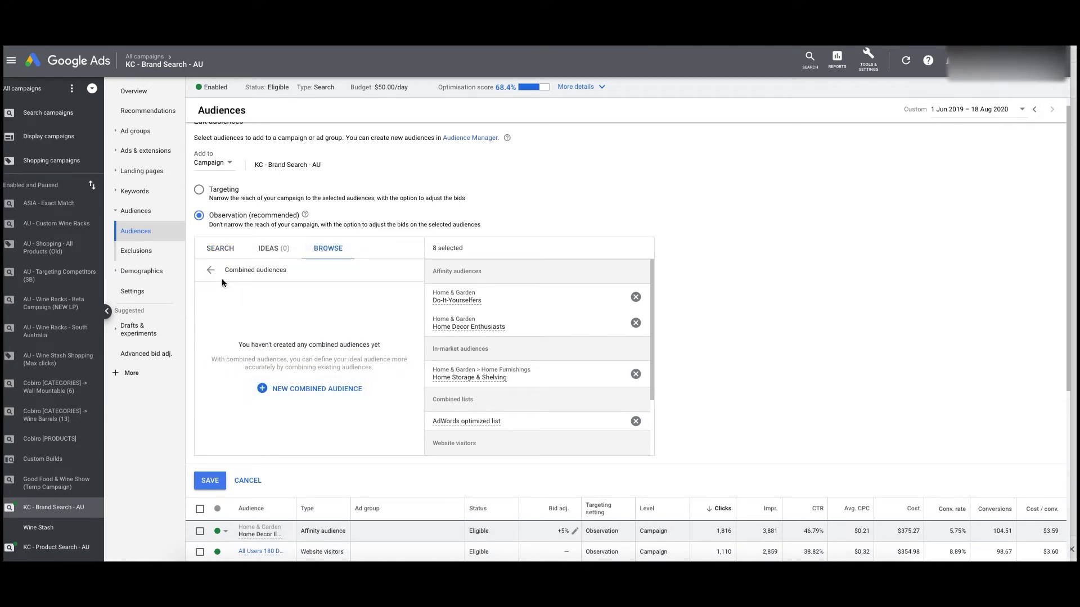
{"action": "left_click", "coordinate": [210, 271]}
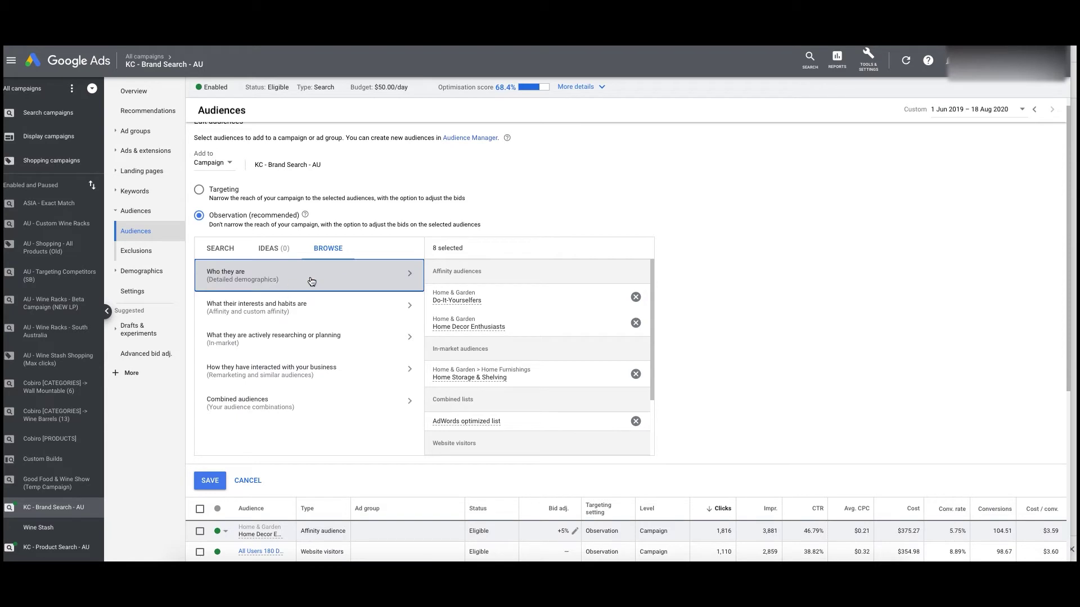
Step: Expand Website visitors and Combined lists under 'How they have interacted with your business', then return
{"action": "left_click", "coordinate": [309, 371]}
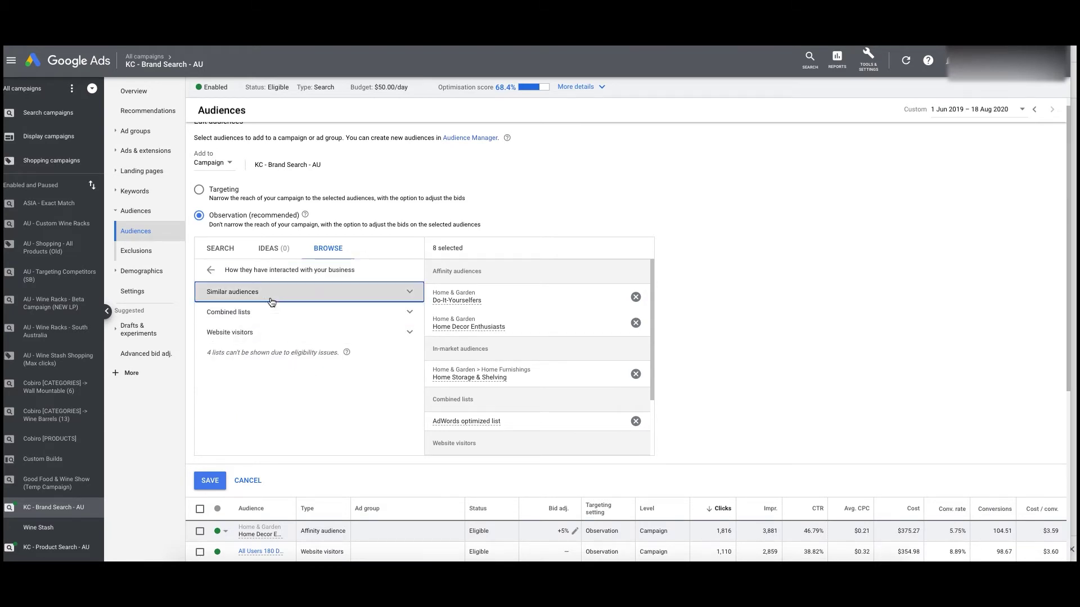
{"action": "left_click", "coordinate": [322, 330]}
{"action": "left_click", "coordinate": [334, 312]}
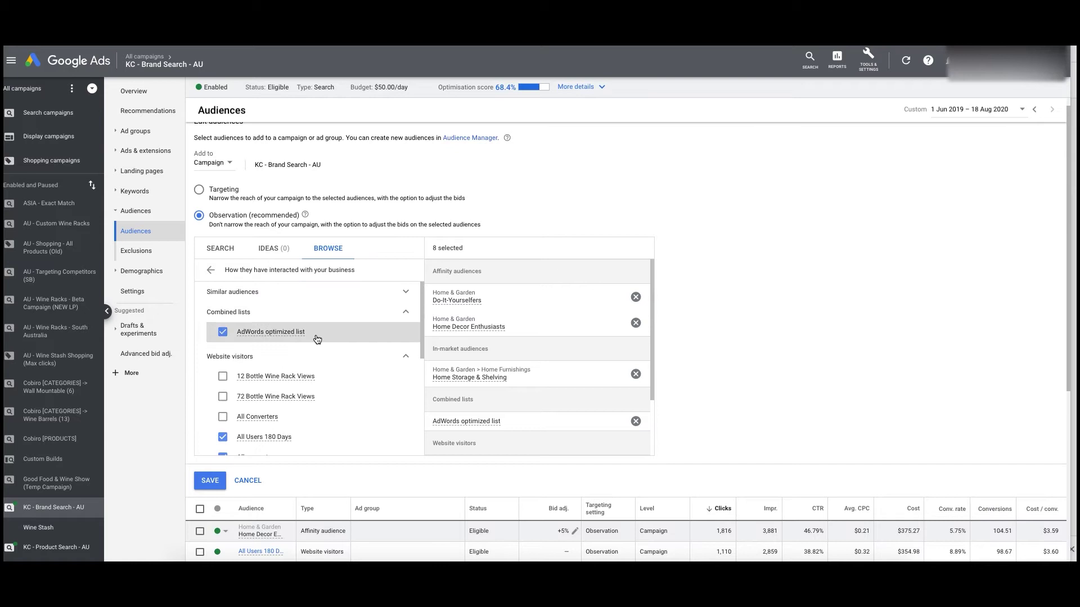
{"action": "scroll", "coordinate": [296, 376], "scroll_direction": "down", "scroll_amount": 2}
{"action": "scroll", "coordinate": [304, 377], "scroll_direction": "down", "scroll_amount": 5}
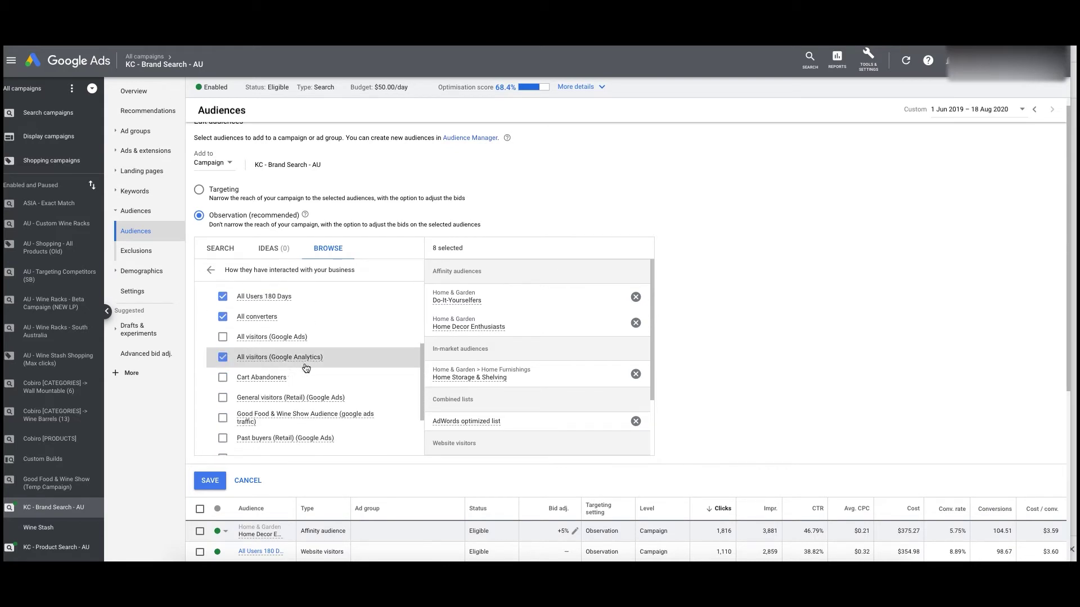
{"action": "scroll", "coordinate": [319, 384], "scroll_direction": "down", "scroll_amount": 1}
{"action": "scroll", "coordinate": [303, 371], "scroll_direction": "up", "scroll_amount": 5}
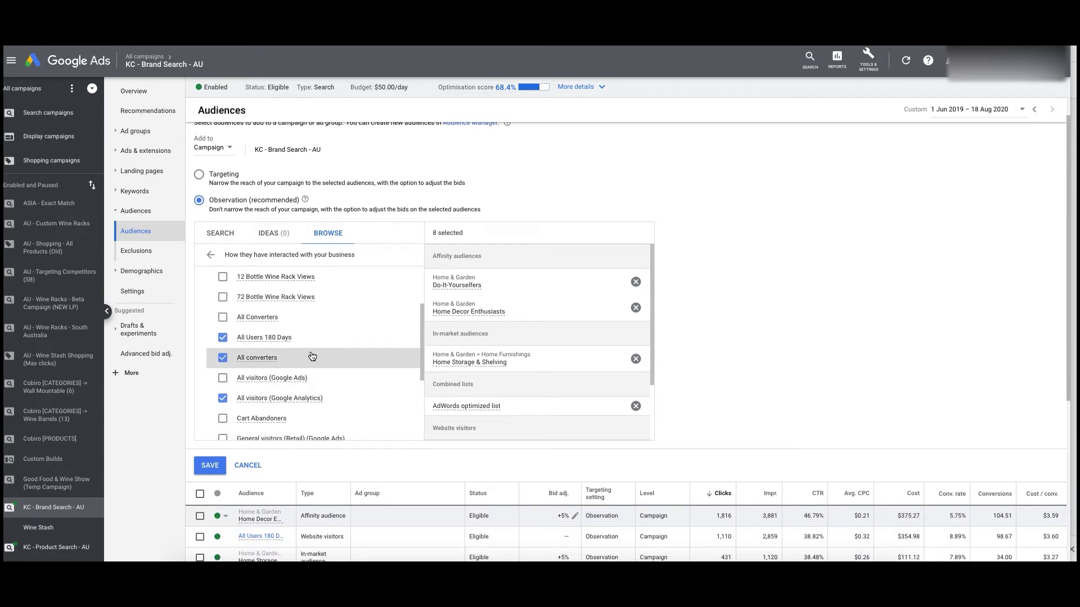
{"action": "scroll", "coordinate": [277, 340], "scroll_direction": "up", "scroll_amount": 1}
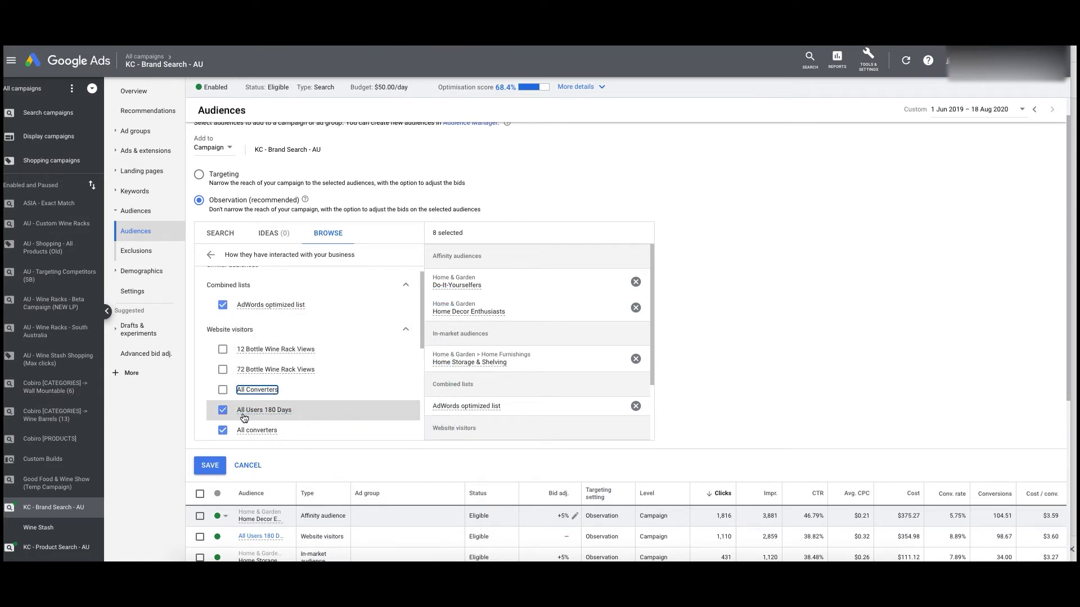
{"action": "scroll", "coordinate": [267, 395], "scroll_direction": "up", "scroll_amount": 1}
{"action": "left_click", "coordinate": [213, 286]}
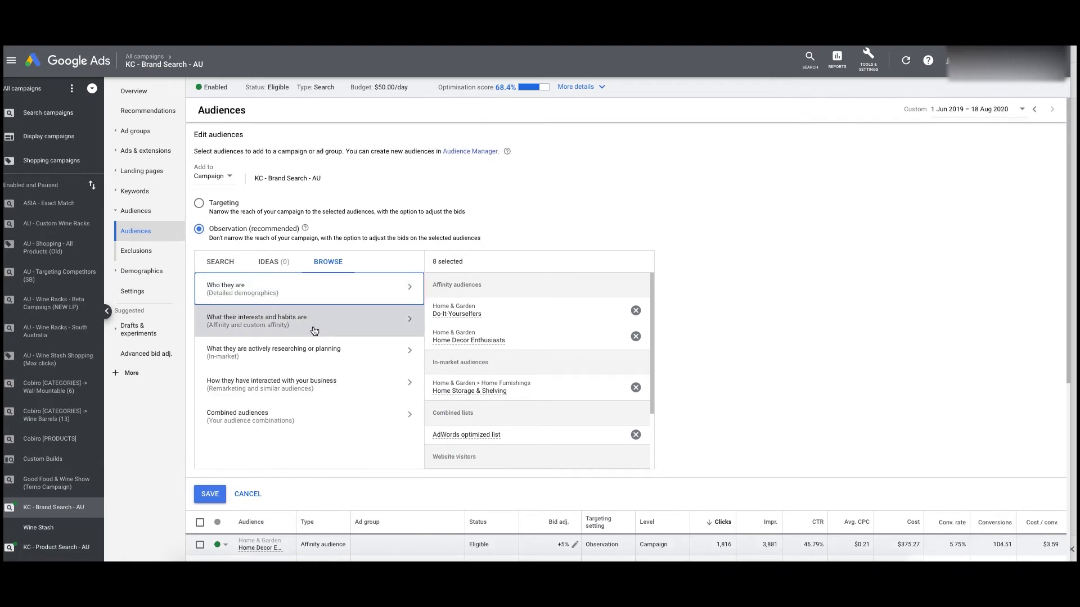
{"action": "scroll", "coordinate": [315, 338], "scroll_direction": "down", "scroll_amount": 2}
{"action": "scroll", "coordinate": [337, 394], "scroll_direction": "down", "scroll_amount": 1}
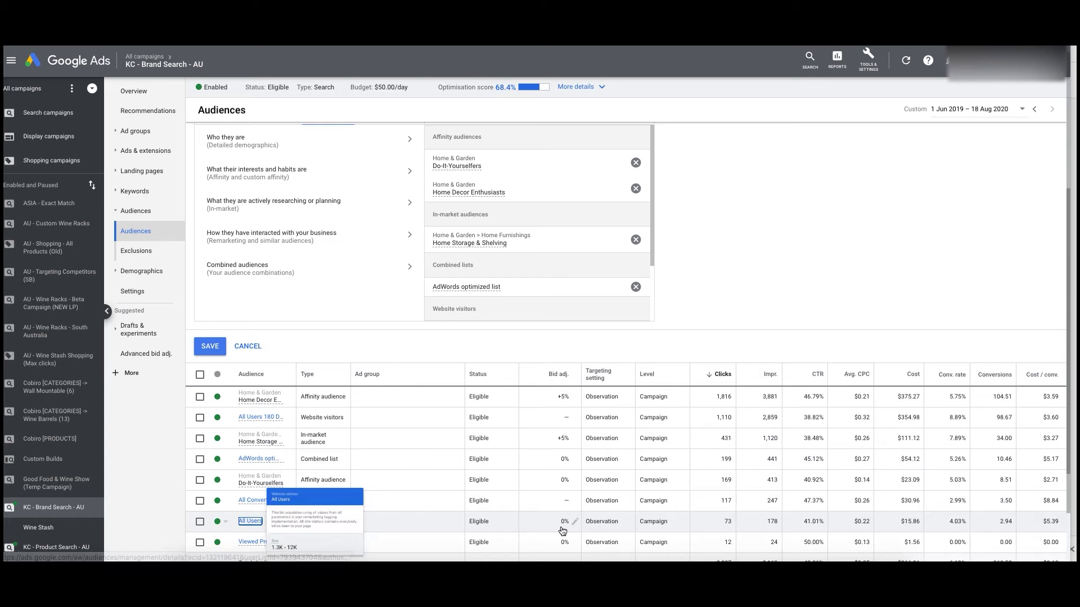
{"action": "scroll", "coordinate": [311, 521], "scroll_direction": "down", "scroll_amount": 1}
{"action": "scroll", "coordinate": [311, 522], "scroll_direction": "down", "scroll_amount": 3}
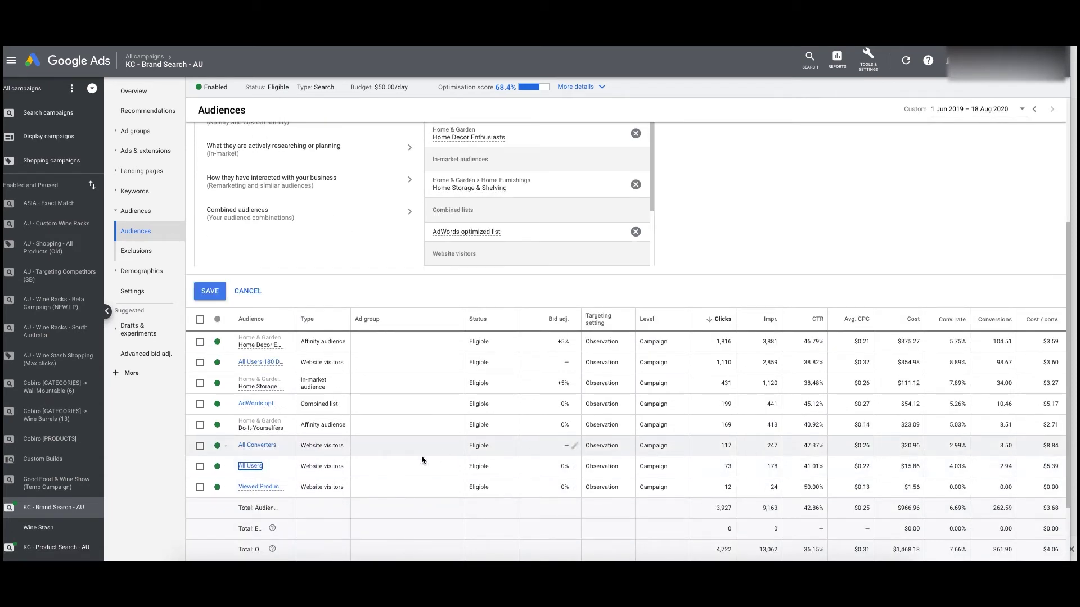
{"action": "scroll", "coordinate": [342, 444], "scroll_direction": "up", "scroll_amount": 4}
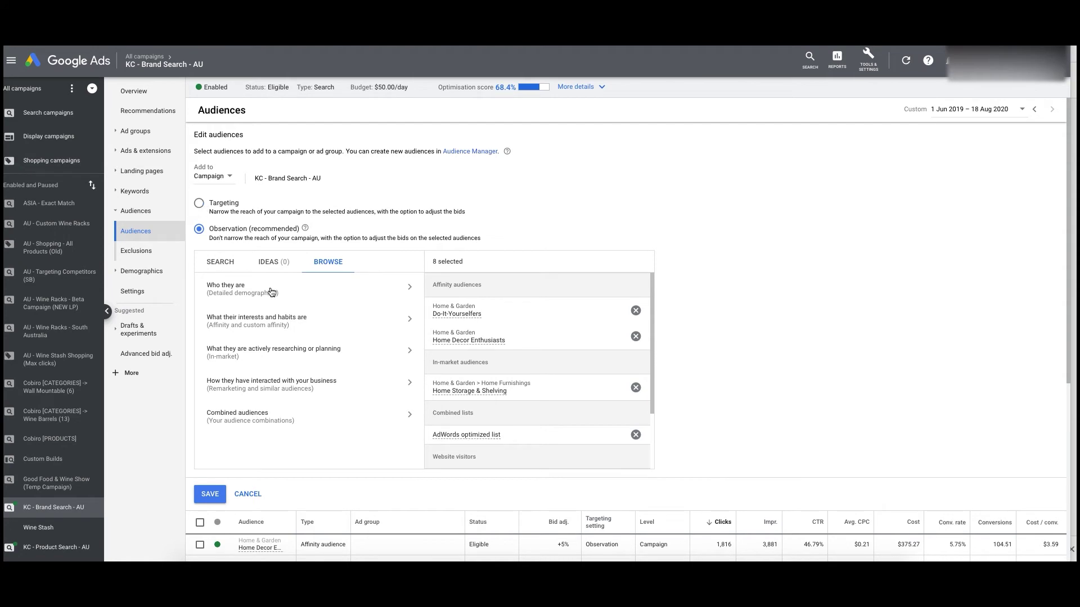
{"action": "scroll", "coordinate": [748, 377], "scroll_direction": "down", "scroll_amount": 4}
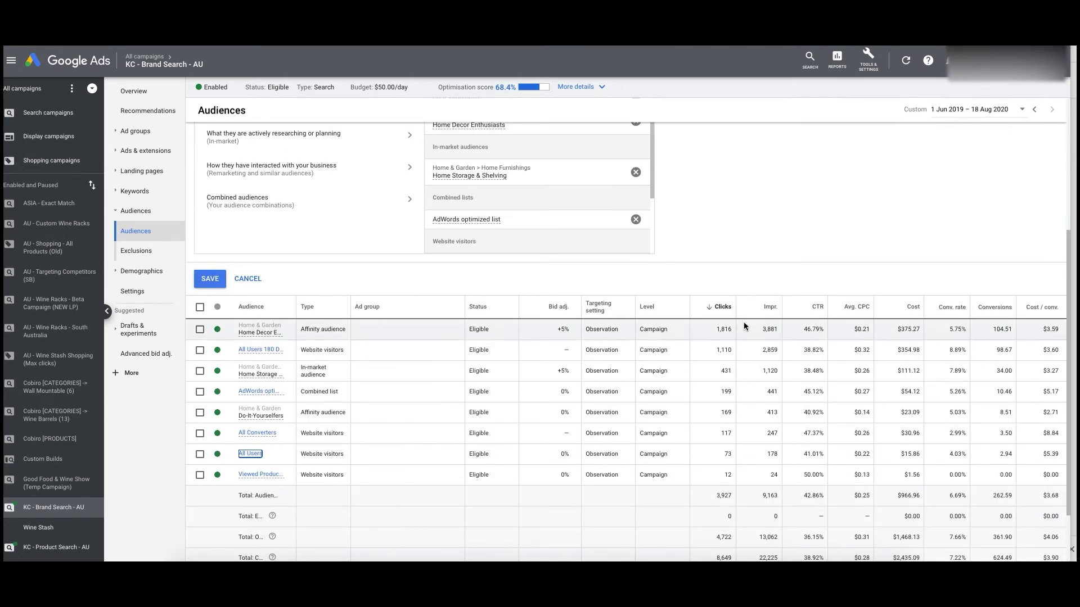
{"action": "scroll", "coordinate": [676, 335], "scroll_direction": "up", "scroll_amount": 2}
{"action": "scroll", "coordinate": [681, 335], "scroll_direction": "up", "scroll_amount": 1}
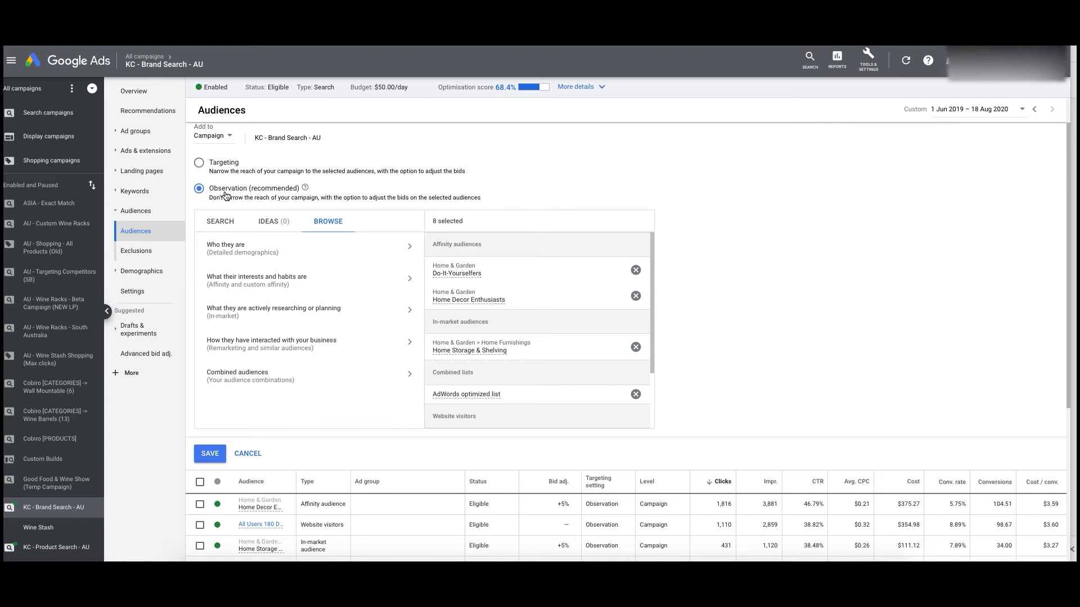
{"action": "scroll", "coordinate": [351, 482], "scroll_direction": "down", "scroll_amount": 2}
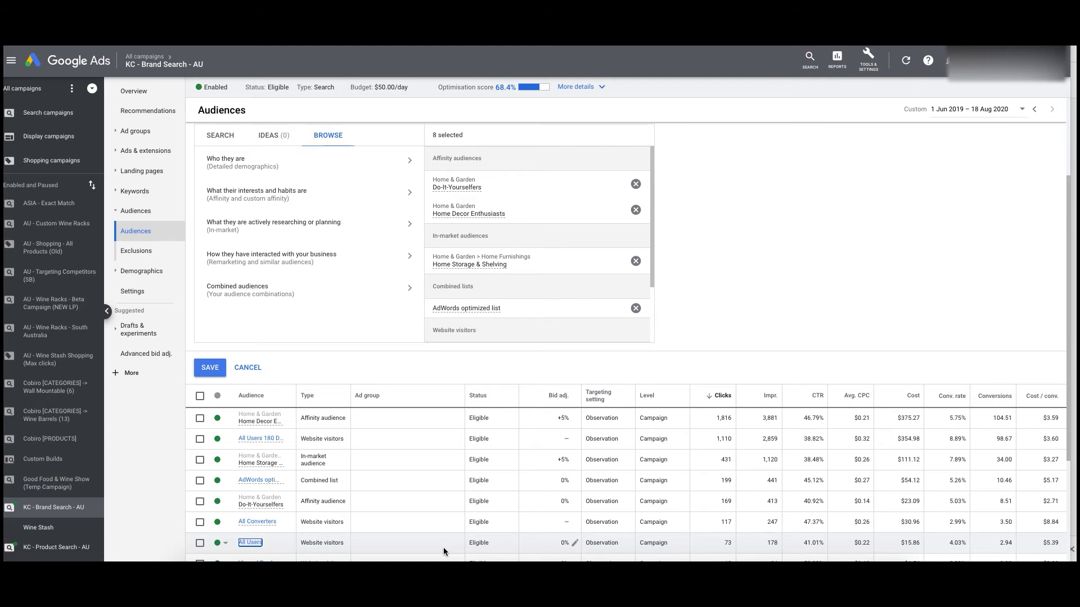
{"action": "scroll", "coordinate": [376, 377], "scroll_direction": "up", "scroll_amount": 3}
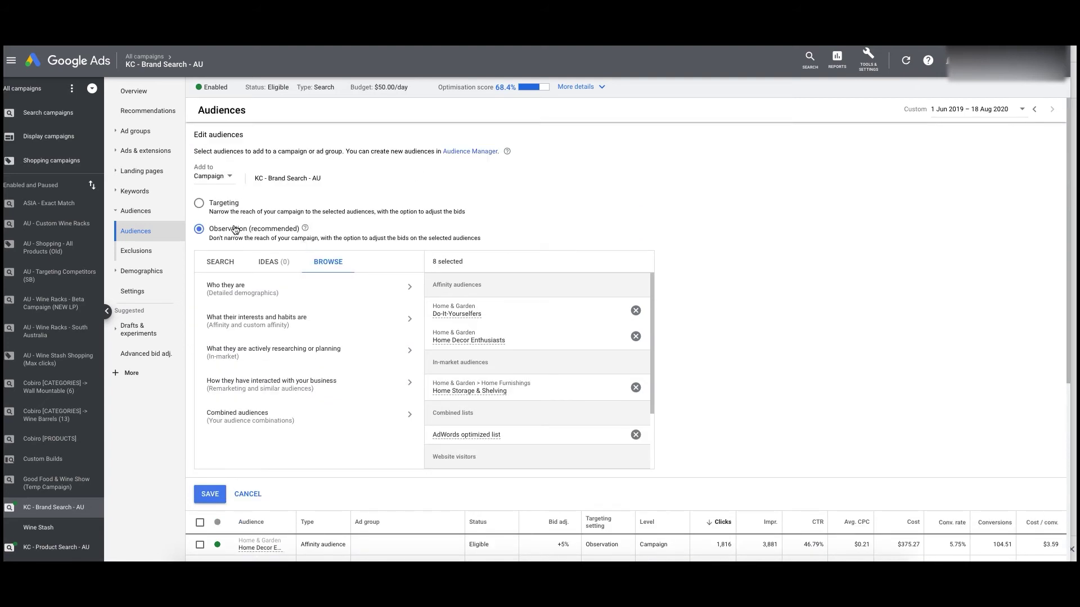
{"action": "scroll", "coordinate": [204, 467], "scroll_direction": "down", "scroll_amount": 2}
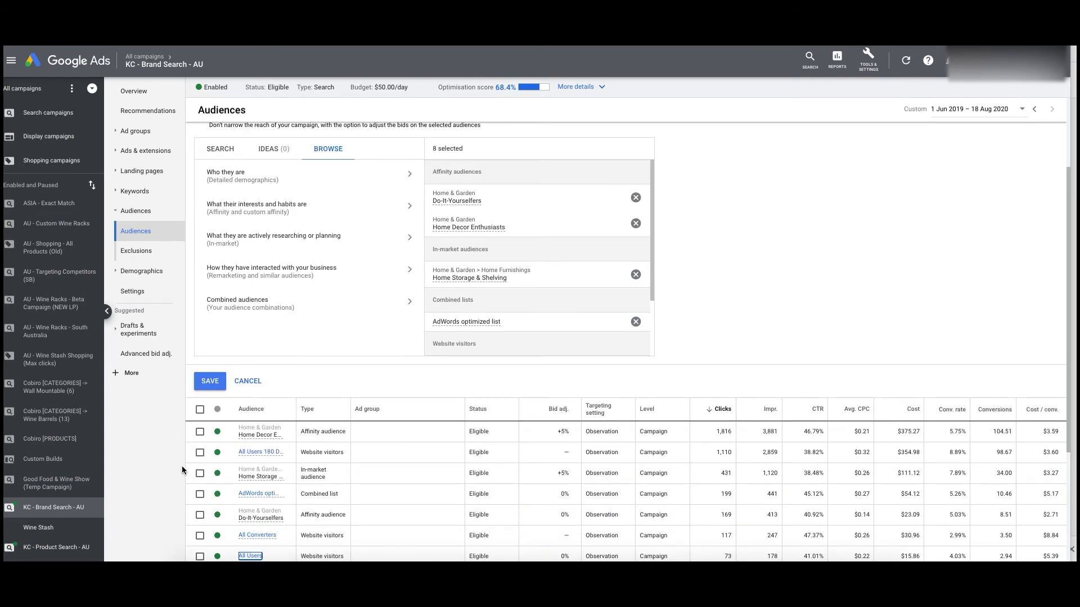
{"action": "scroll", "coordinate": [179, 463], "scroll_direction": "up", "scroll_amount": 2}
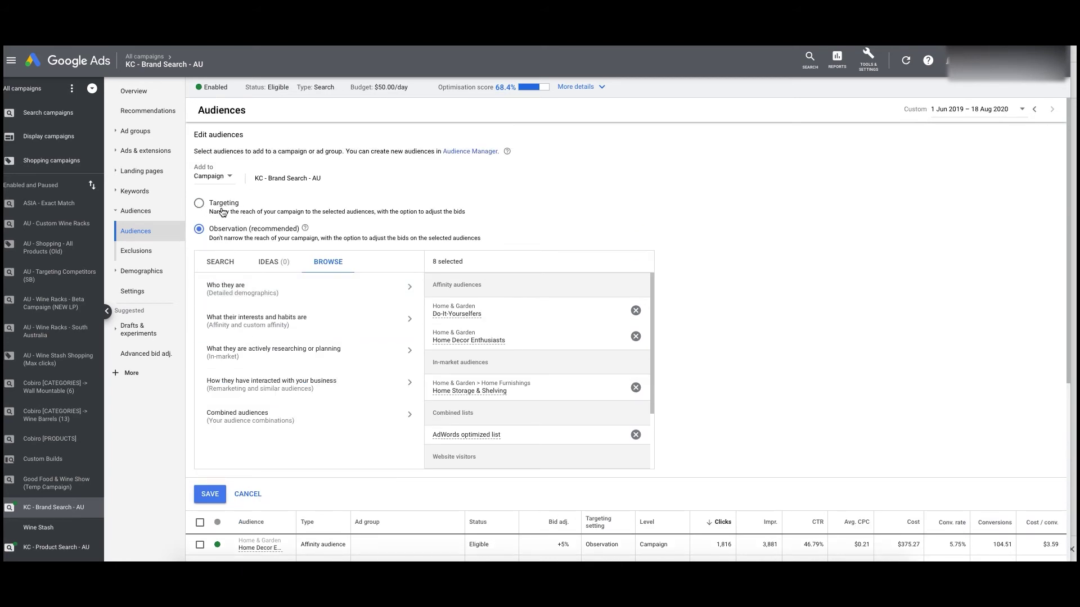
{"action": "scroll", "coordinate": [283, 518], "scroll_direction": "down", "scroll_amount": 1}
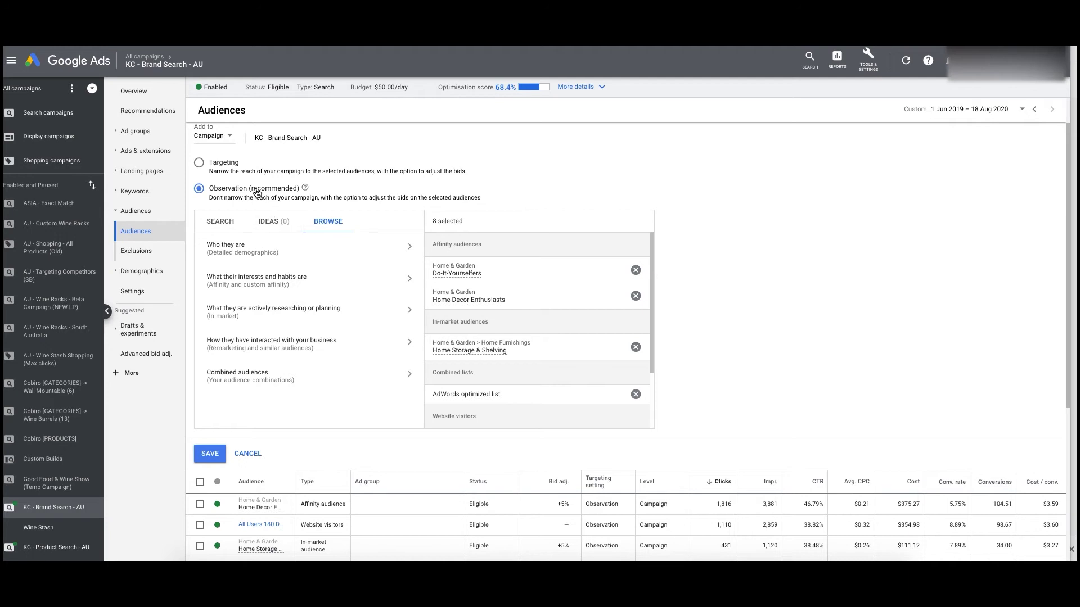
{"action": "scroll", "coordinate": [257, 192], "scroll_direction": "up", "scroll_amount": 1}
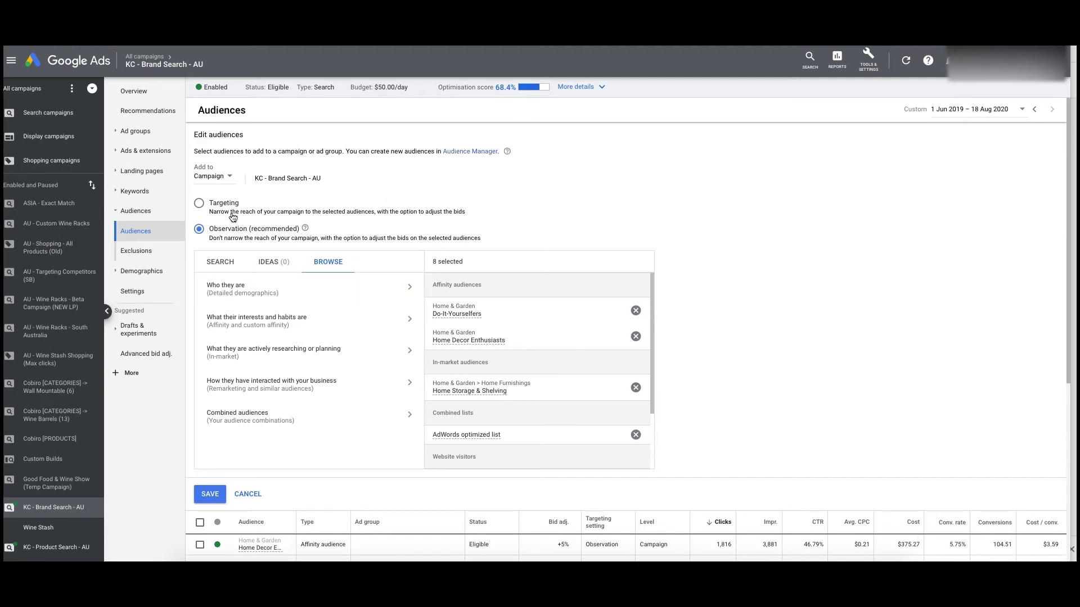
{"action": "scroll", "coordinate": [307, 334], "scroll_direction": "down", "scroll_amount": 5}
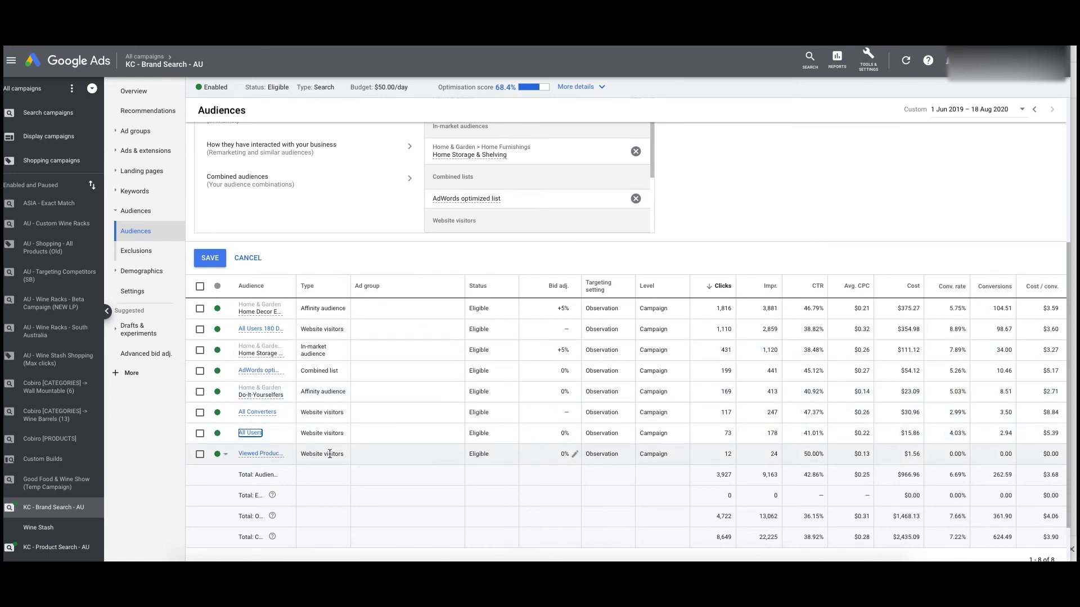
{"action": "scroll", "coordinate": [720, 364], "scroll_direction": "up", "scroll_amount": 5}
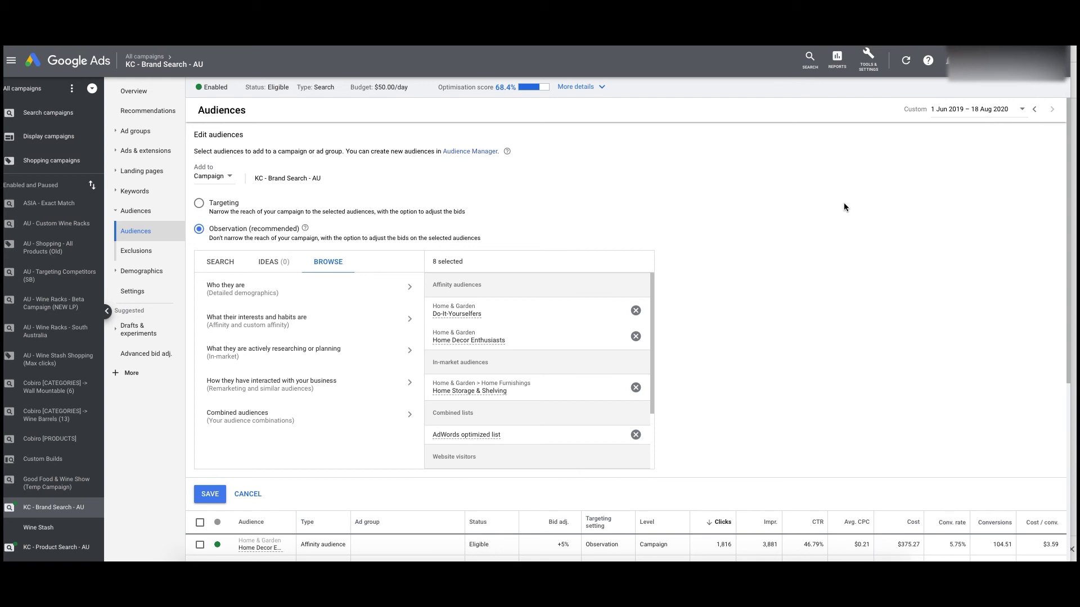
Step: Scroll to Website visitors to confirm All Users is among the eight selected audiences
{"action": "scroll", "coordinate": [652, 330], "scroll_direction": "down", "scroll_amount": 5}
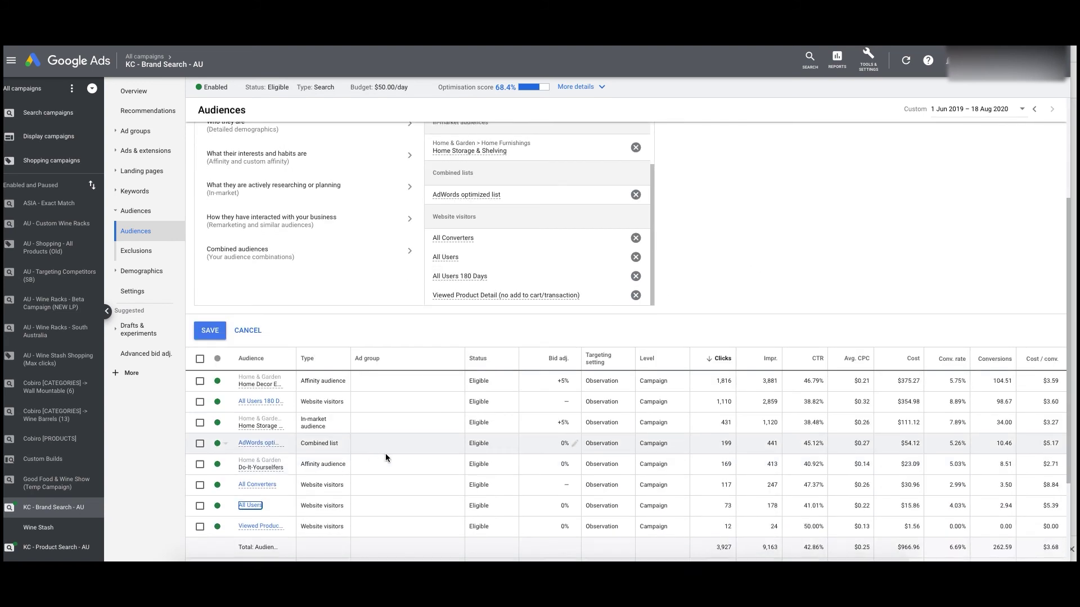
{"action": "scroll", "coordinate": [363, 396], "scroll_direction": "up", "scroll_amount": 3}
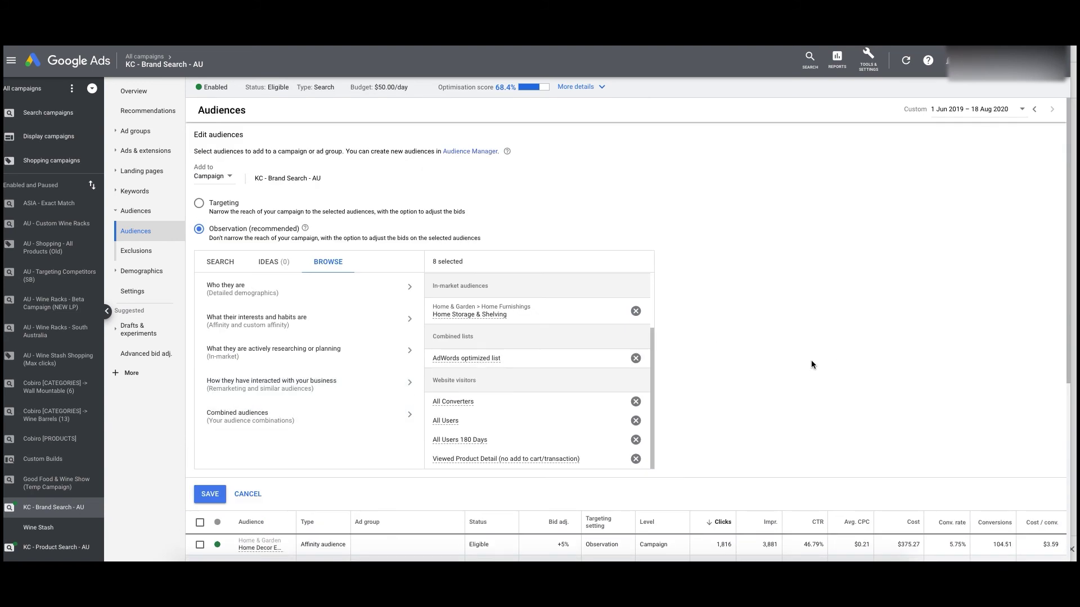